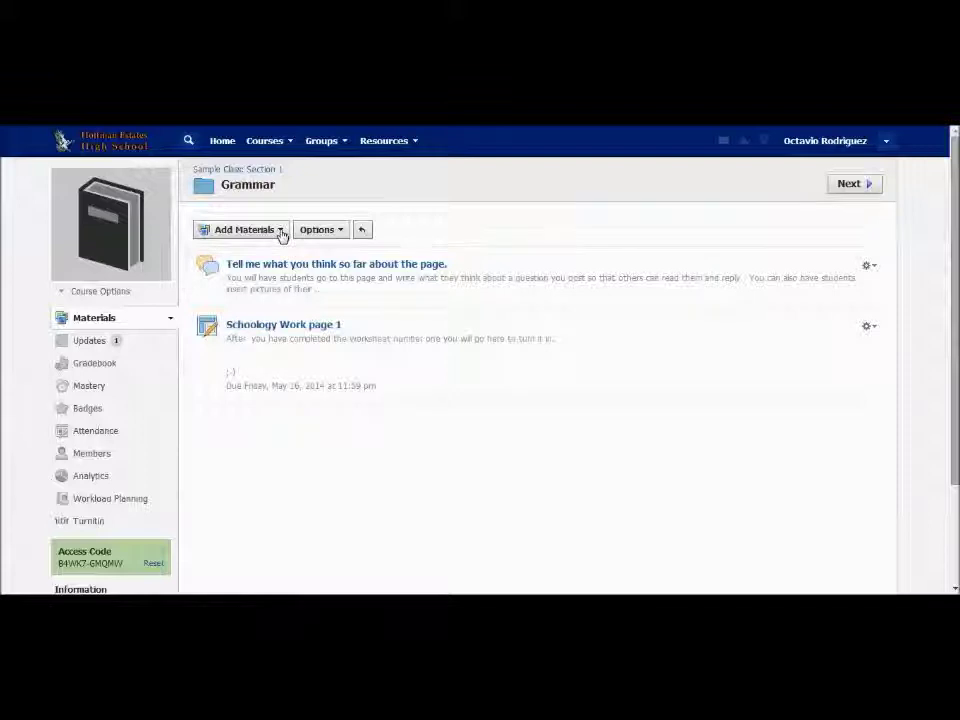
Start a new folder in Grammar titled "Work" with the description "This is where the students can find their handouts."
left_click(282, 237)
left_click(241, 259)
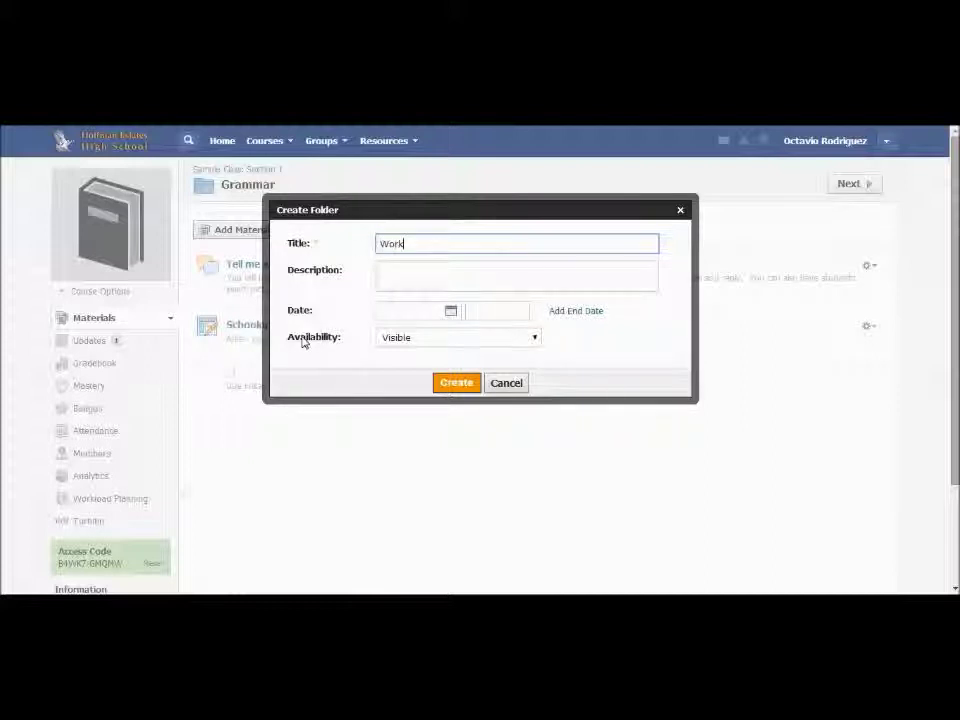
left_click(383, 282)
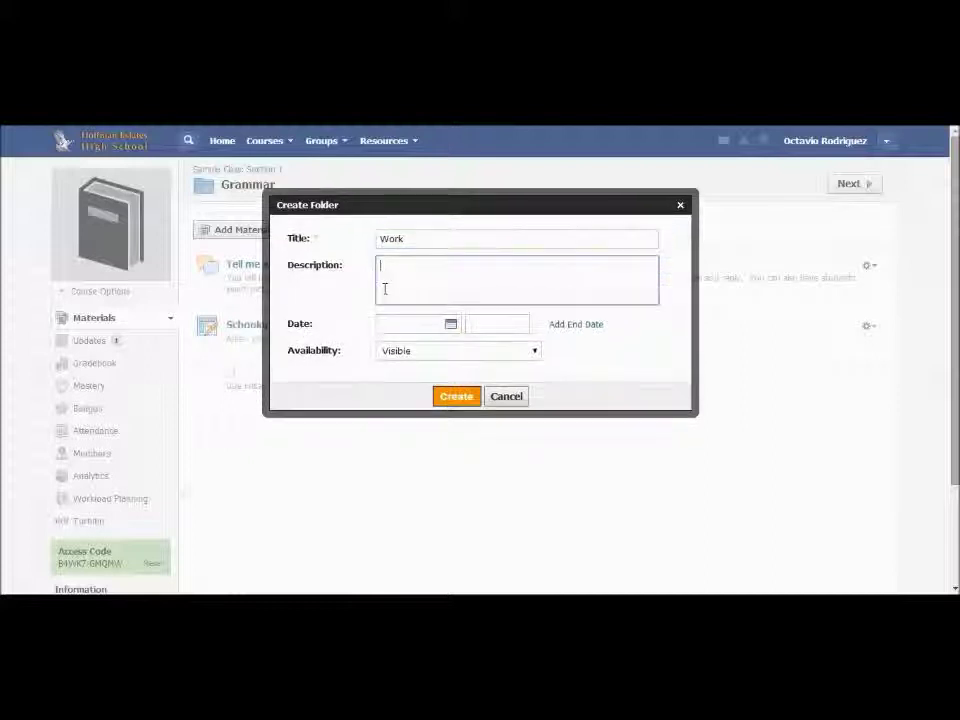
type("This is where the stude")
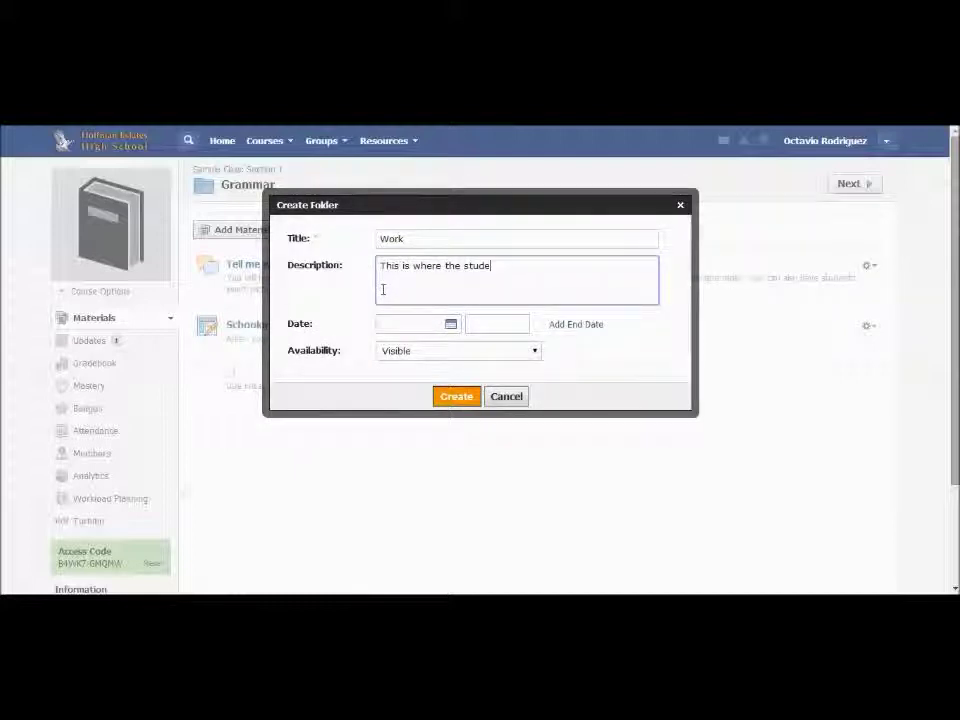
type("nts can find their")
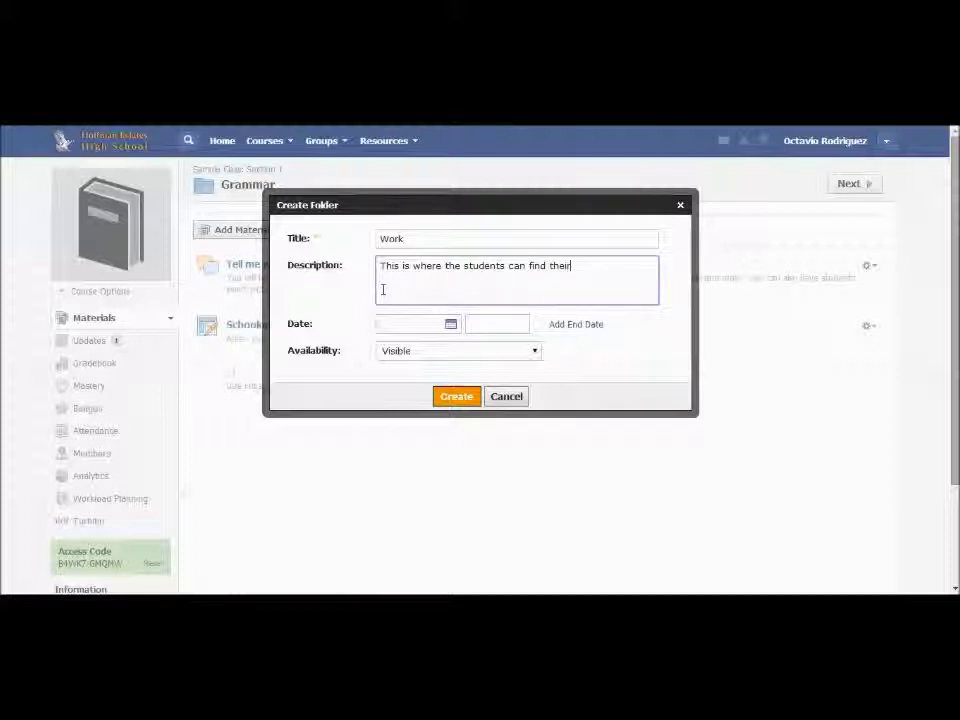
type(" handouts.")
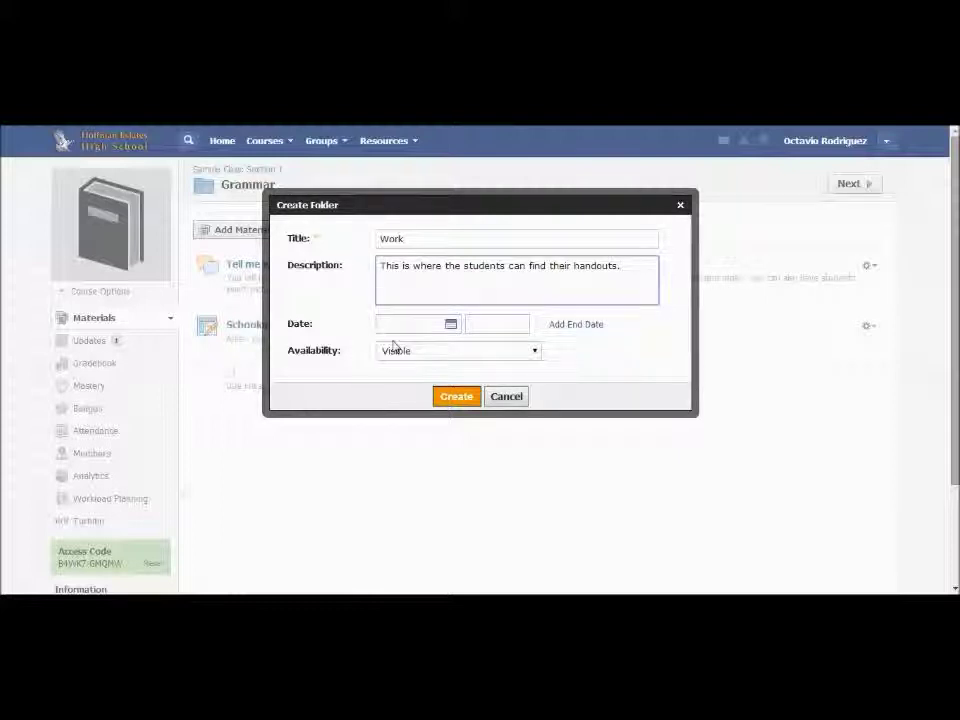
Leave the new folder's date blank, keep its availability at Visible, and create the folder
left_click(450, 325)
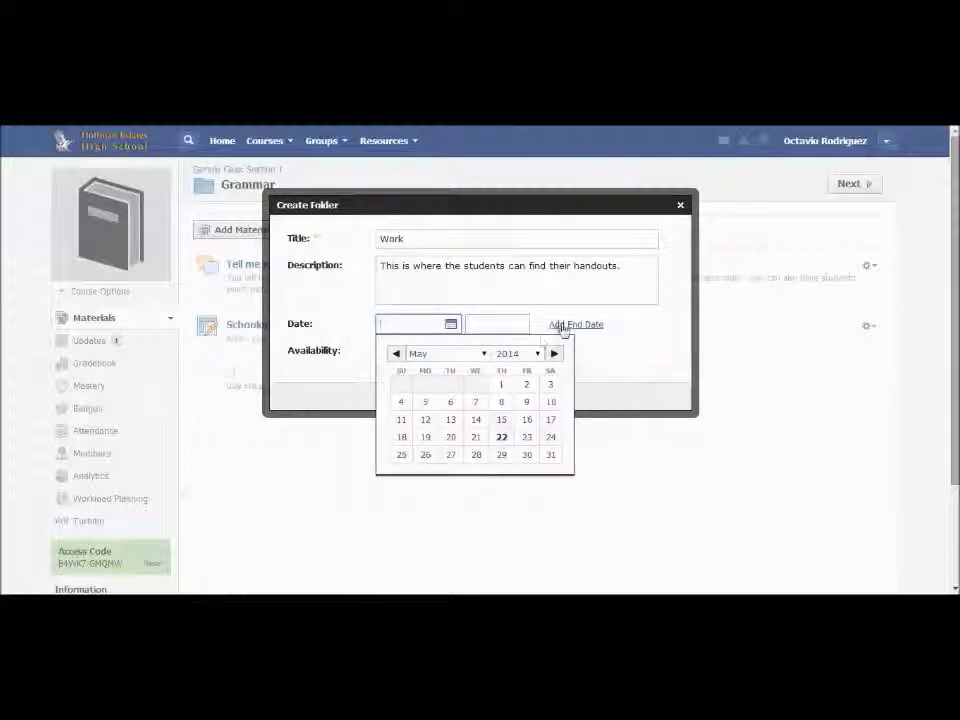
left_click(625, 345)
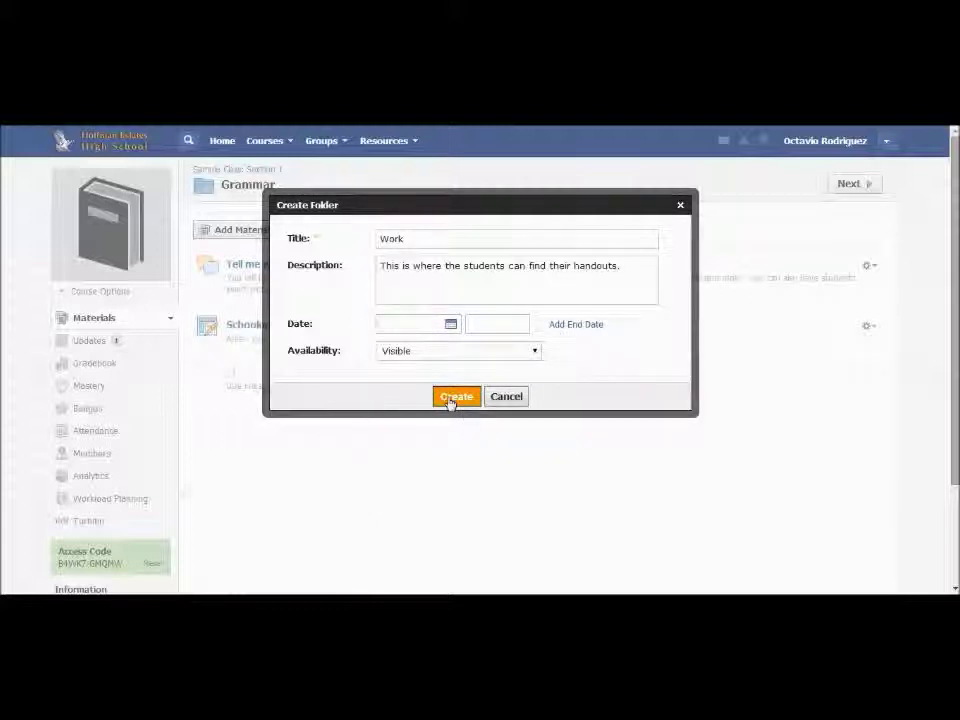
left_click(534, 351)
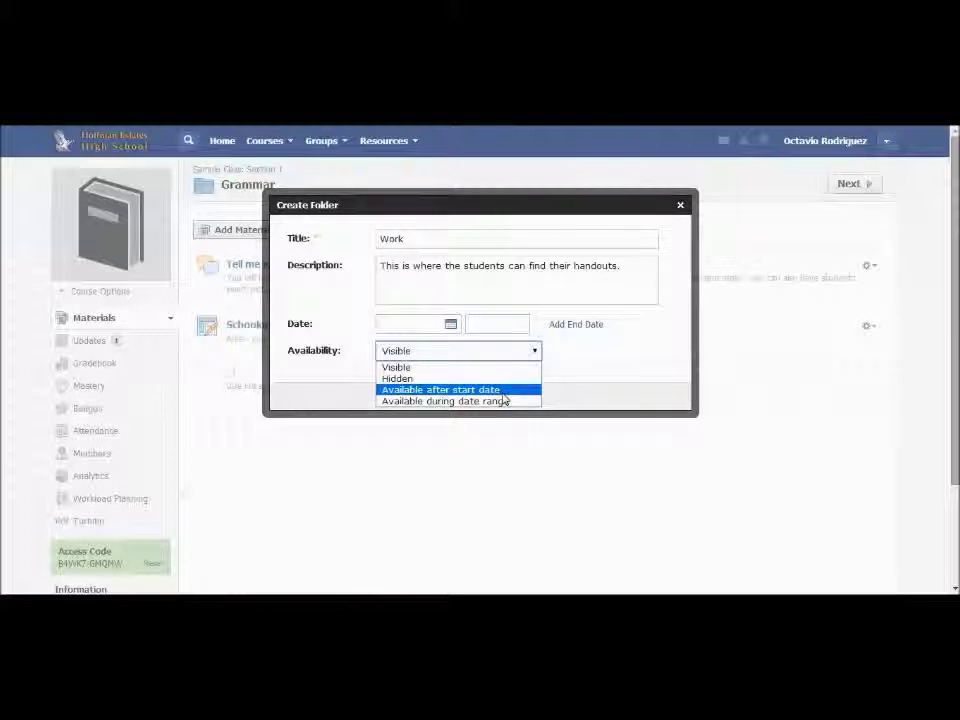
left_click(451, 372)
left_click(455, 397)
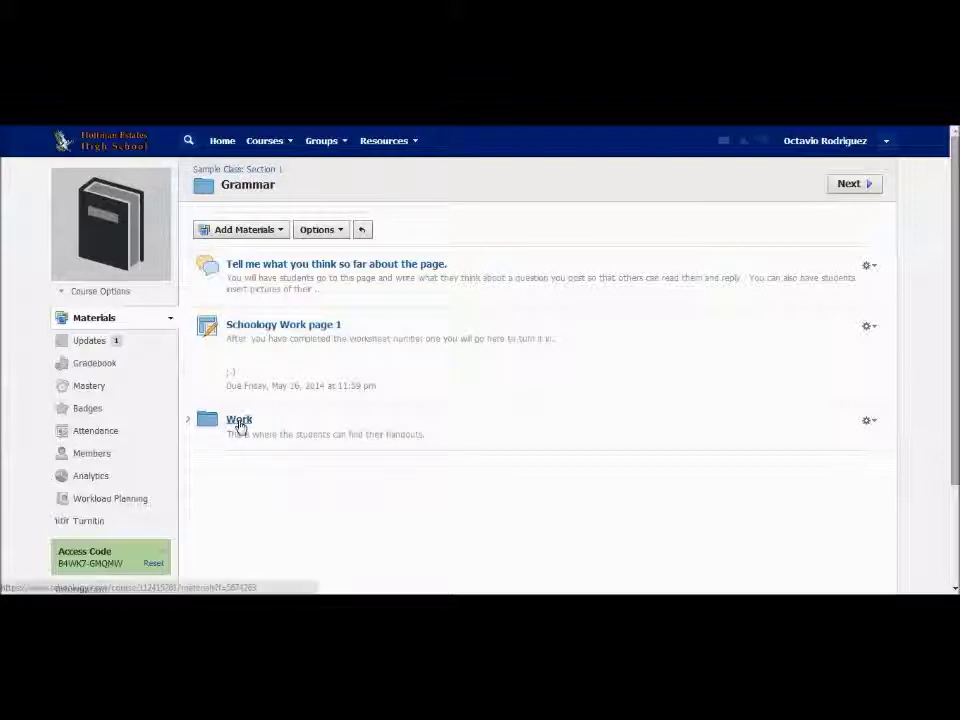
Attach "A quién admiras PRESENTATION.pdf" from the desktop's Classes/Spanish266 folder as a new file material in Grammar
left_click(279, 231)
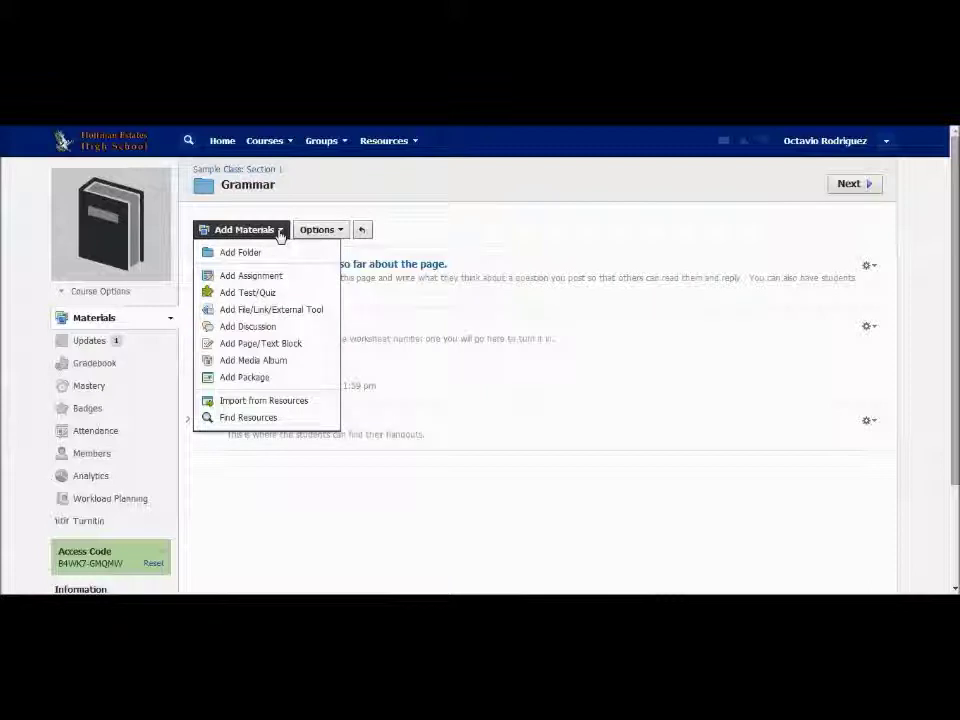
left_click(279, 313)
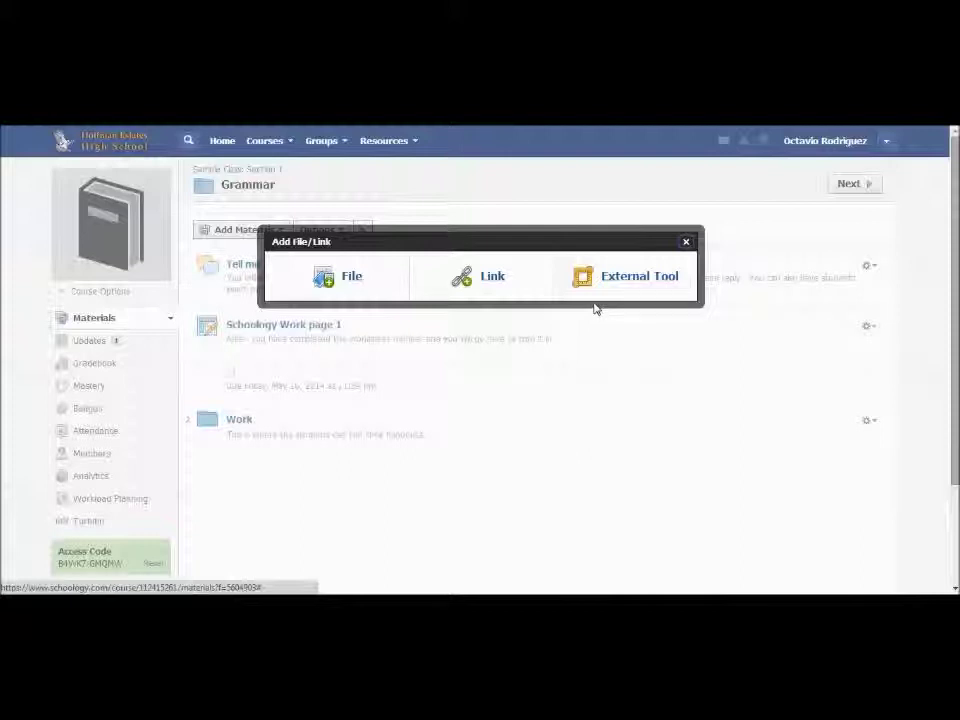
left_click(350, 279)
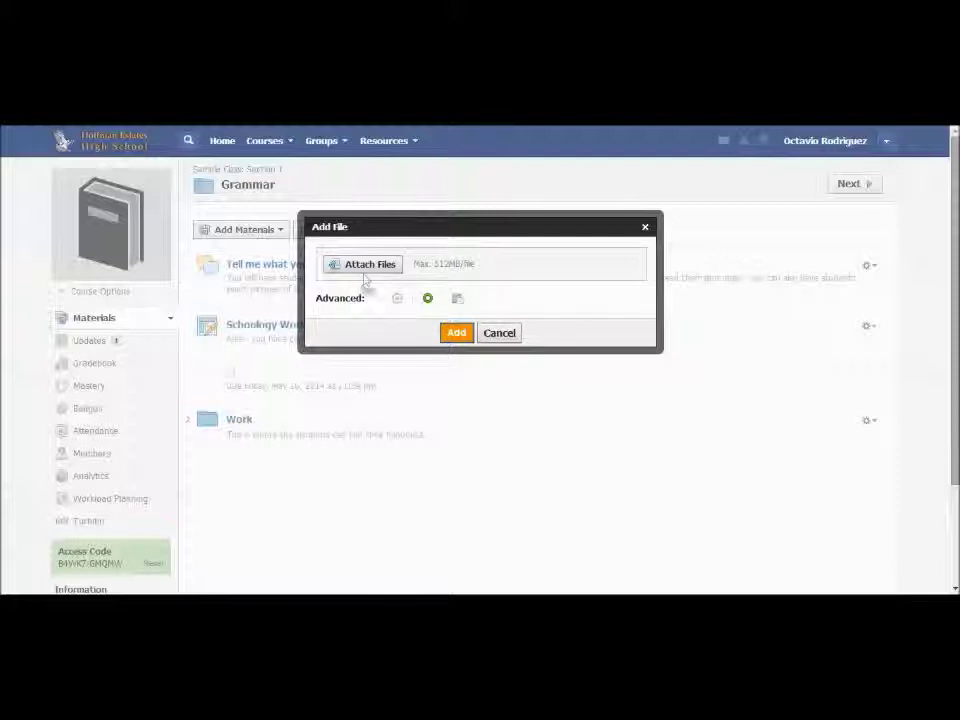
left_click(364, 268)
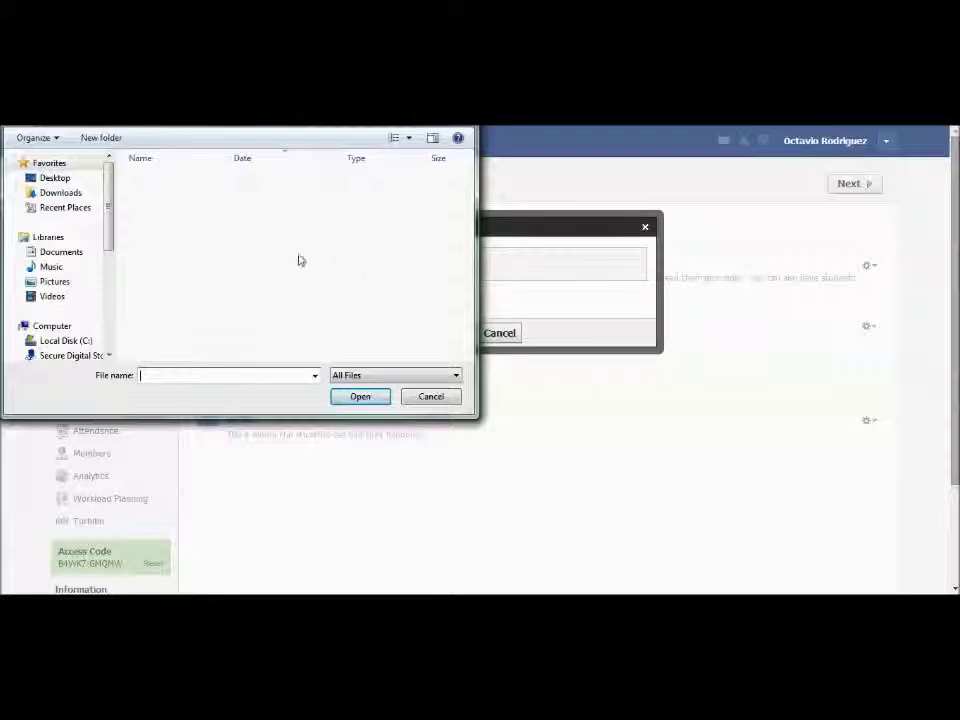
left_click(69, 179)
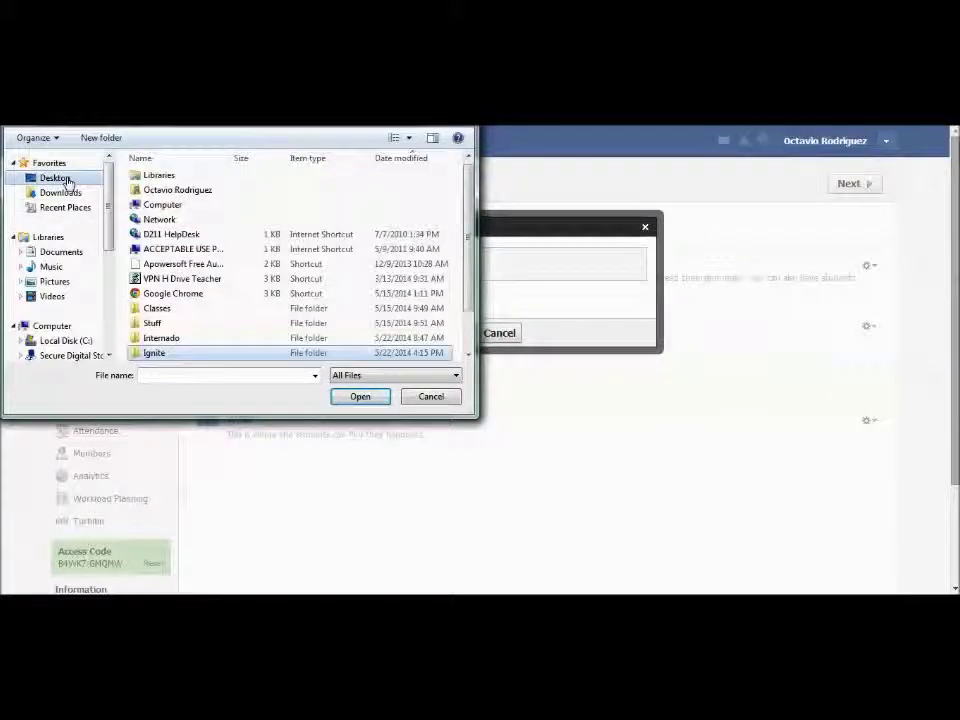
double_click(150, 308)
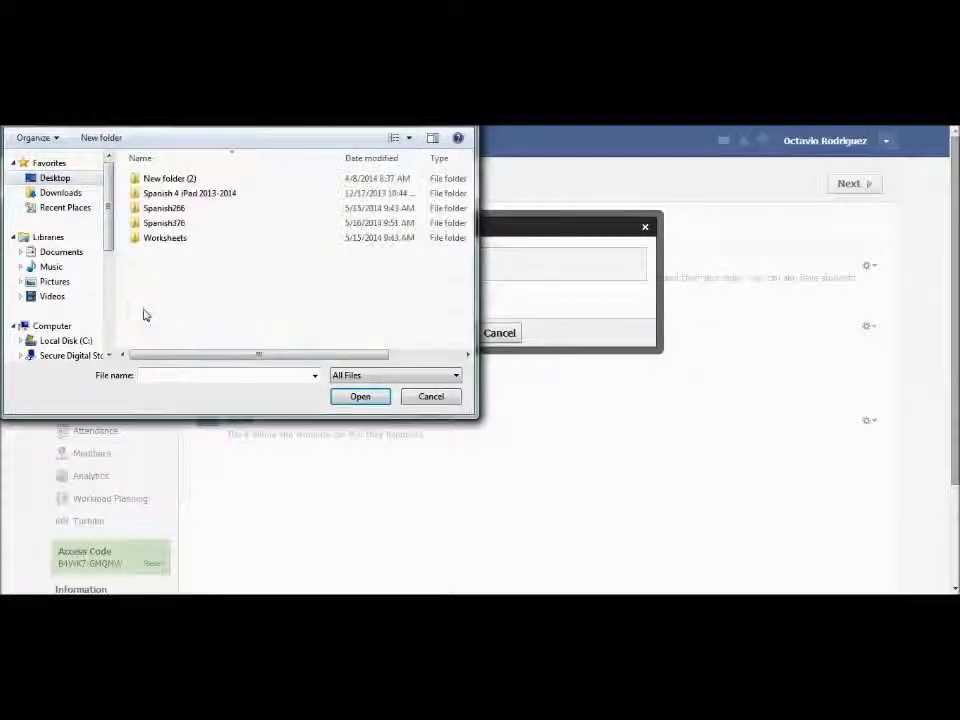
double_click(164, 210)
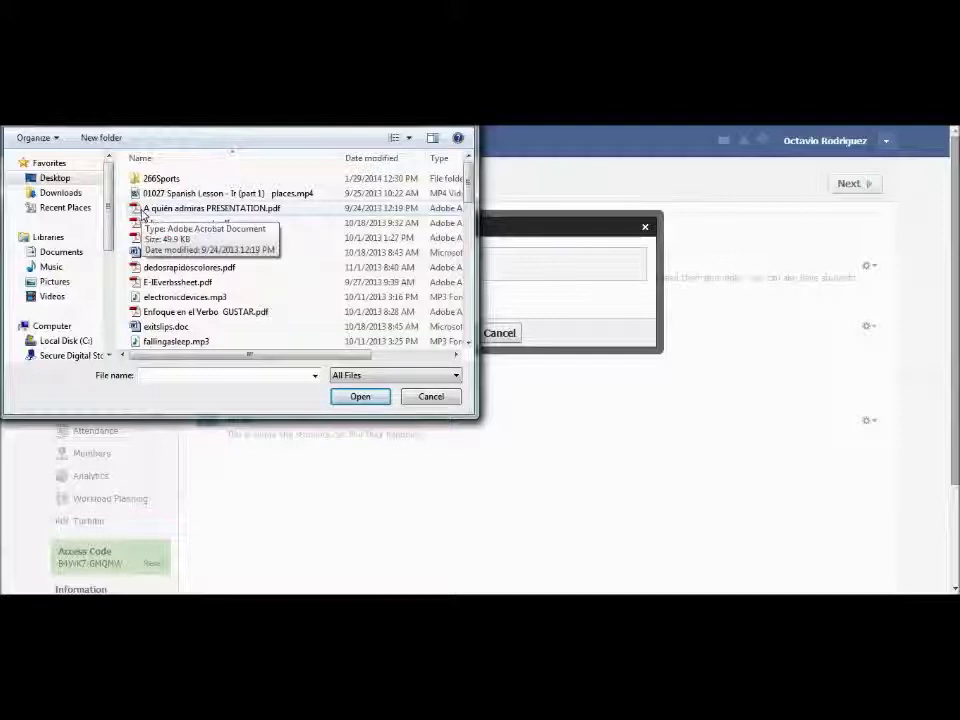
double_click(143, 210)
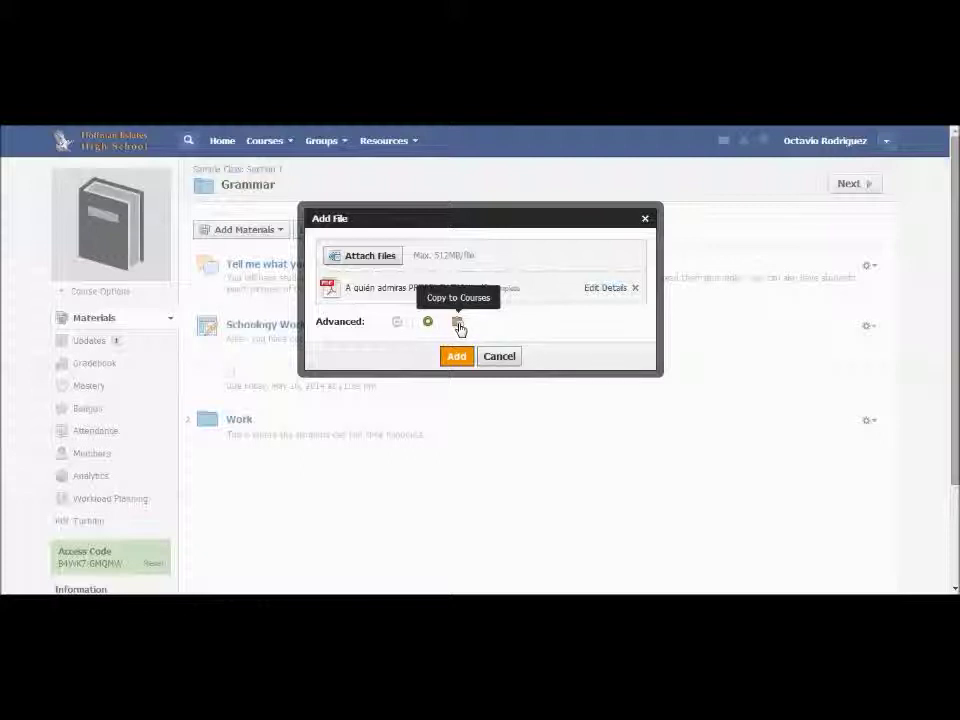
left_click(458, 324)
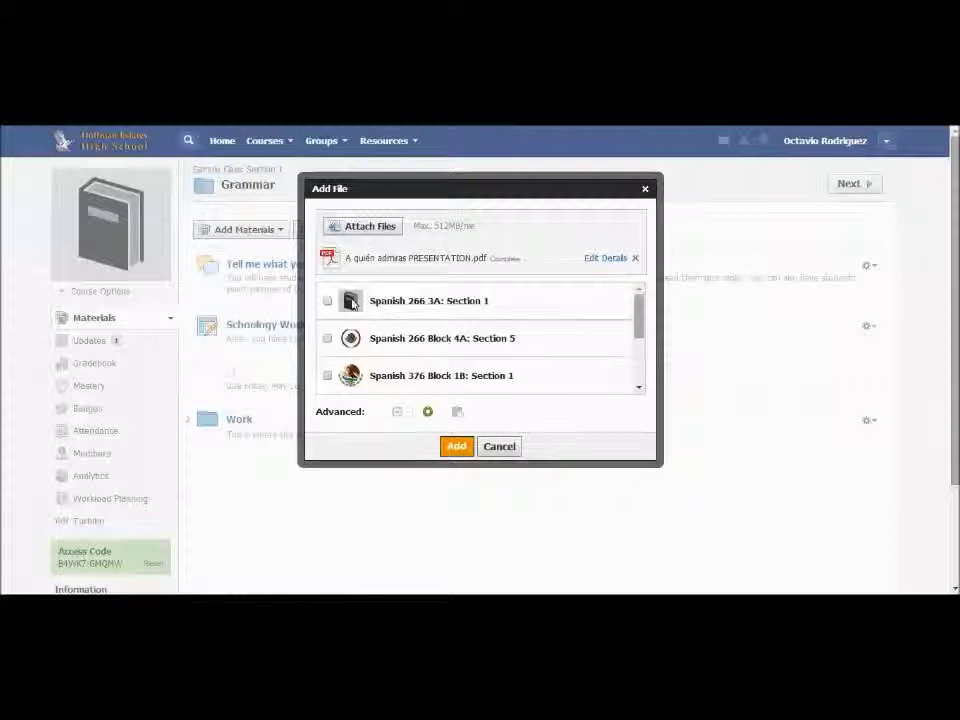
left_click_drag(636, 317, 636, 362)
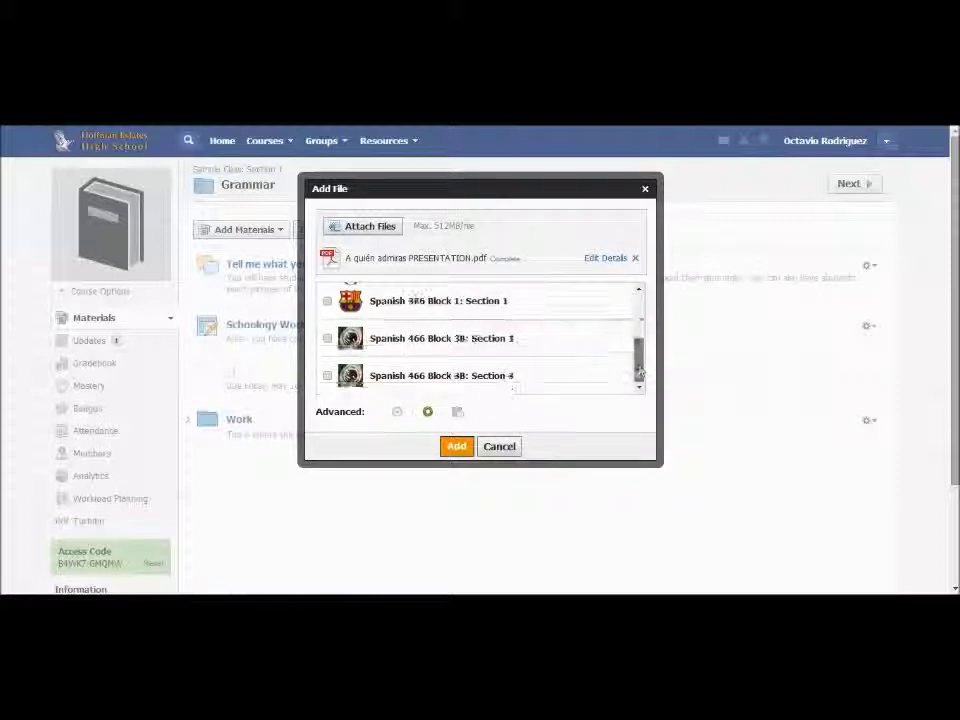
left_click(328, 339)
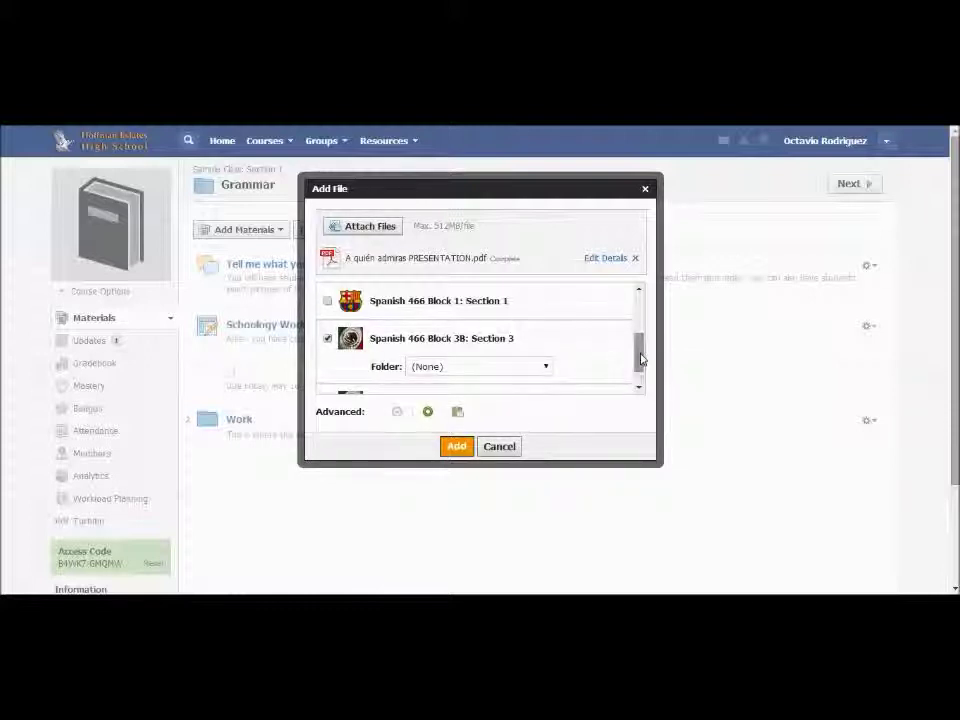
scroll(613, 369, "down", 1)
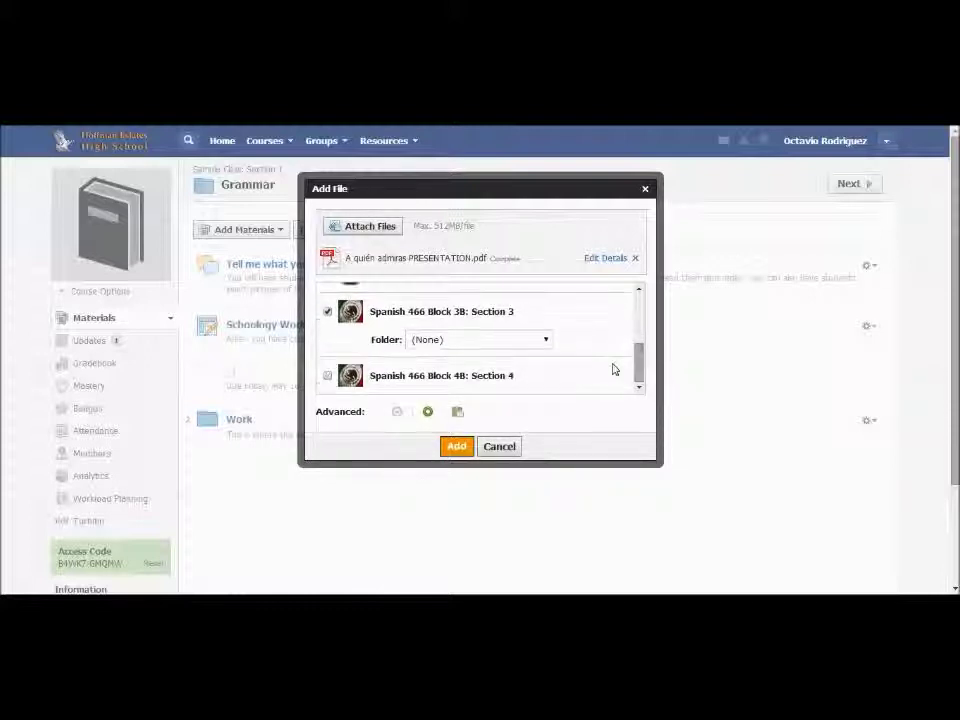
left_click(548, 343)
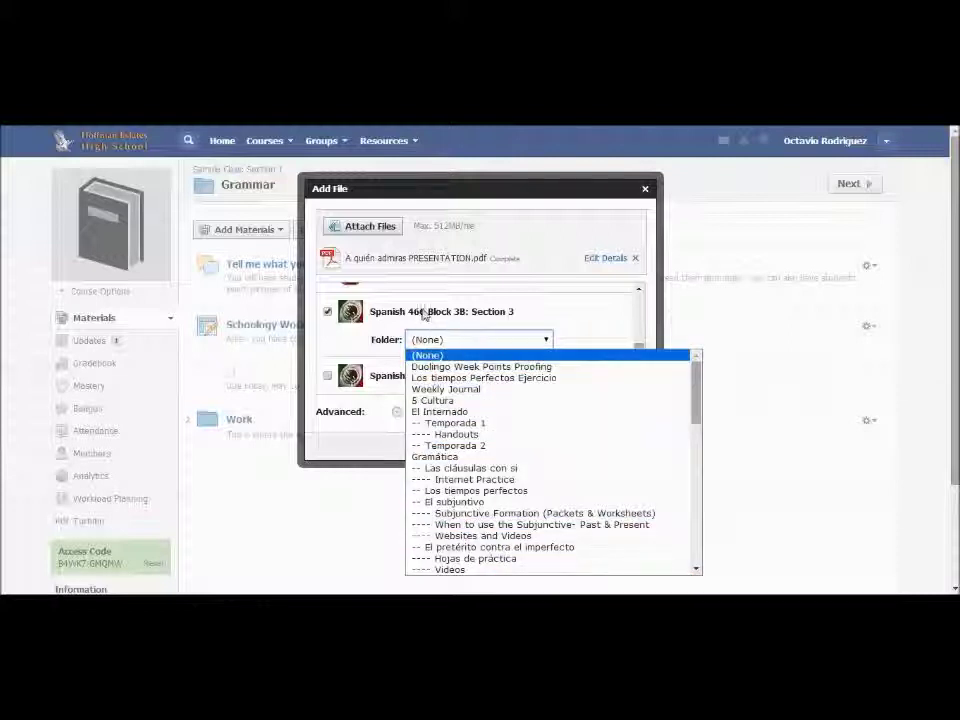
left_click(575, 327)
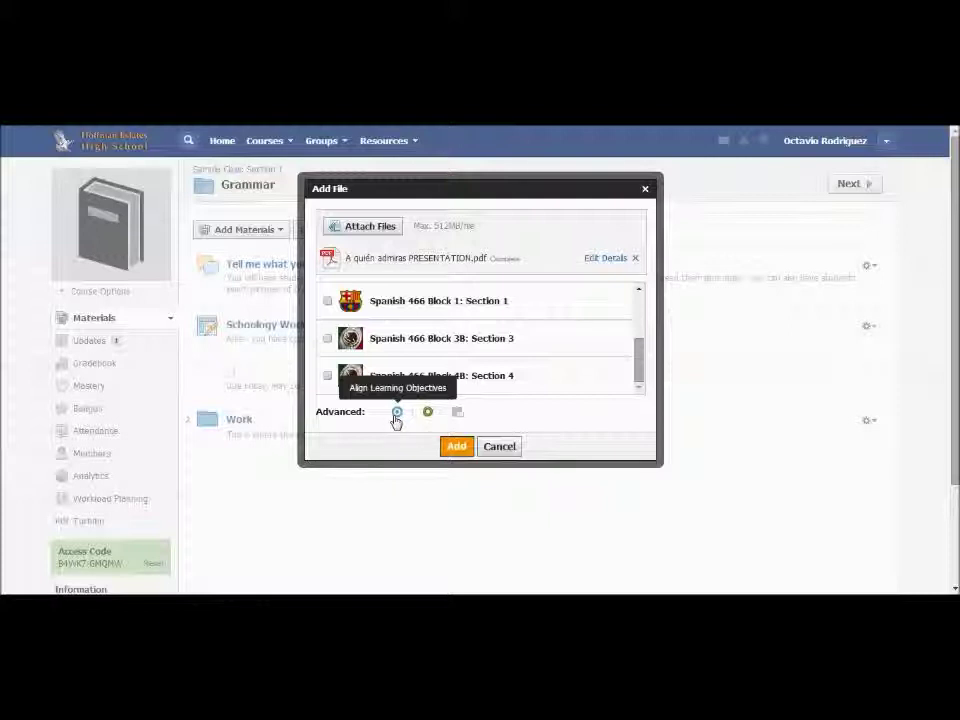
Add the attached PDF to the Grammar materials and move it into the Work folder
left_click(456, 446)
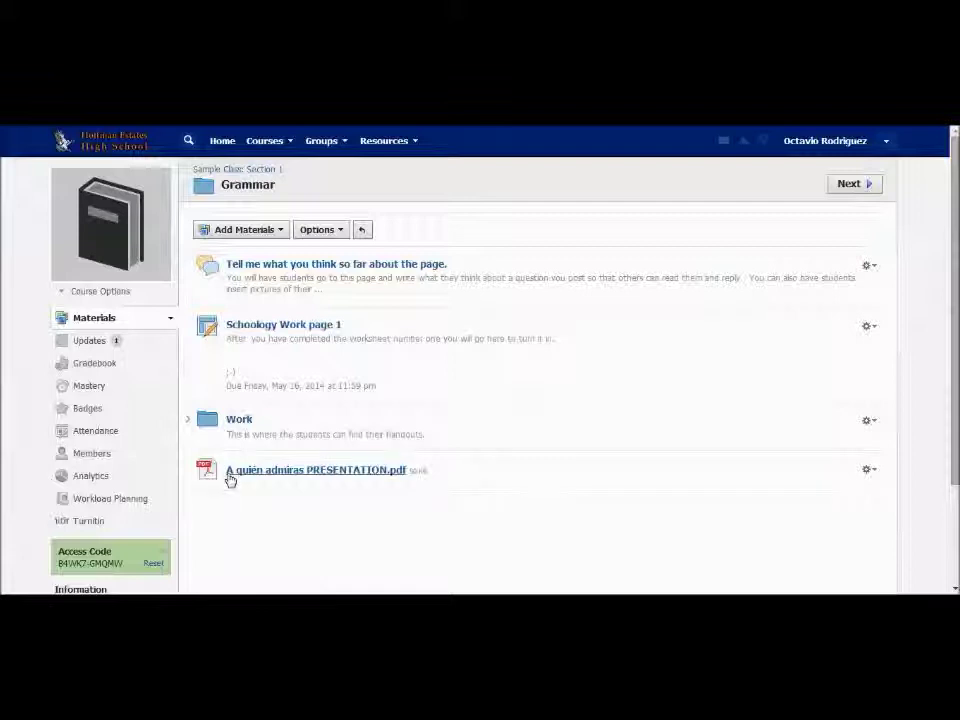
left_click(868, 470)
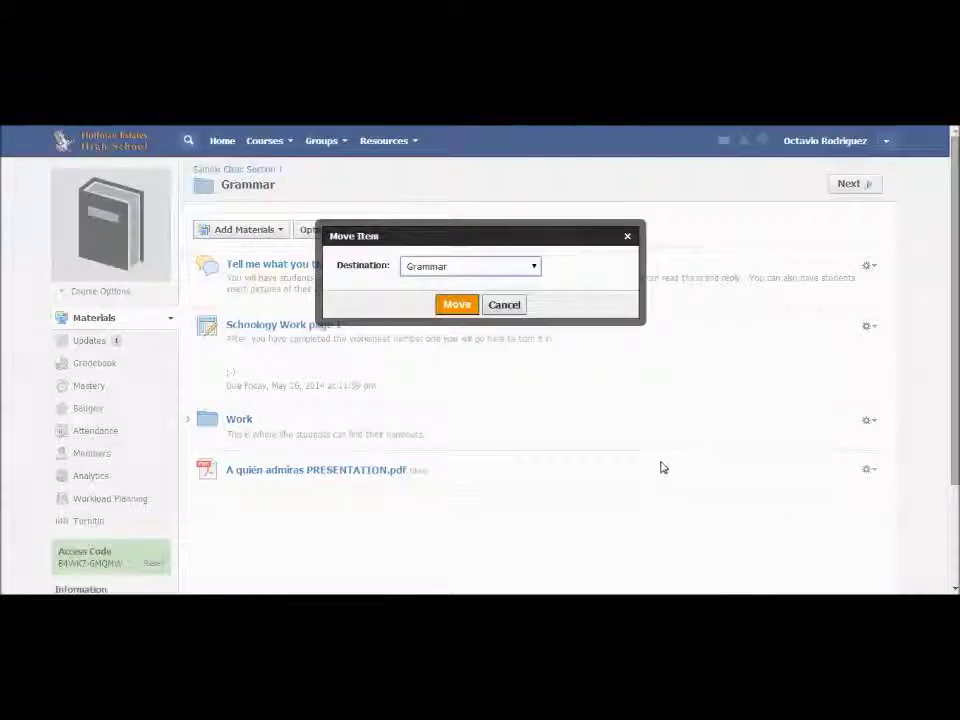
left_click(533, 267)
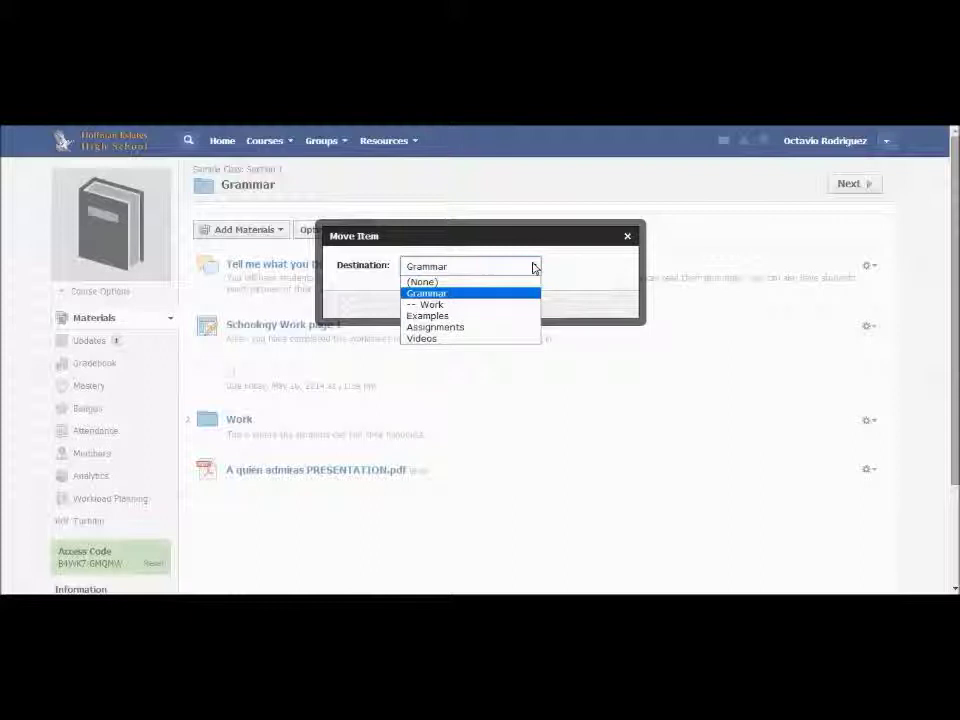
left_click(430, 305)
left_click(459, 305)
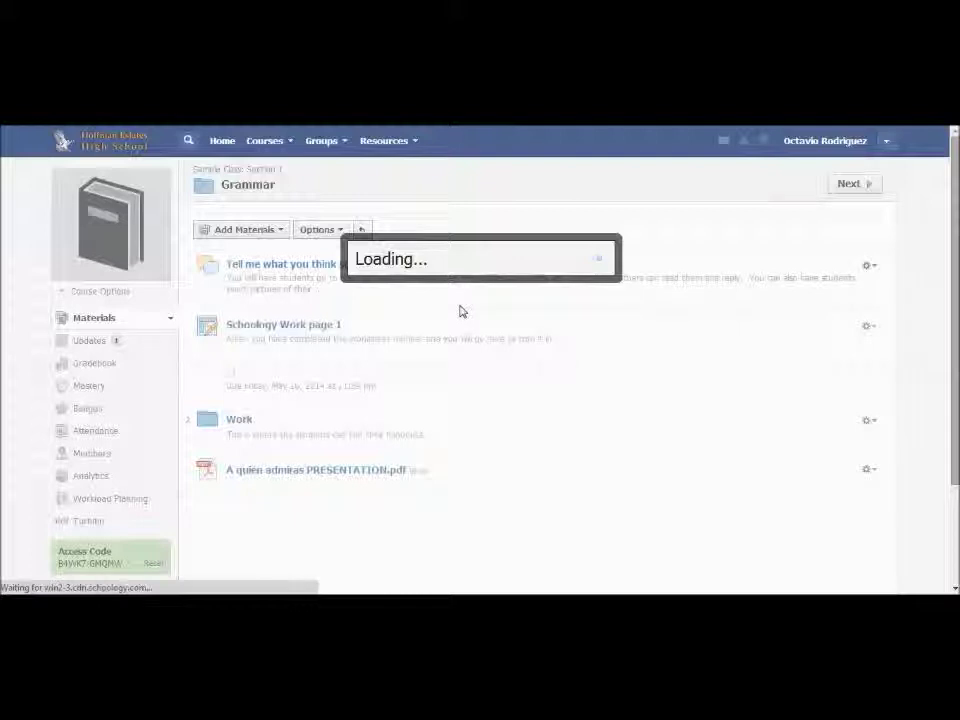
Open the Work folder inside Grammar and start attaching a computer file as a new file material there
left_click(236, 421)
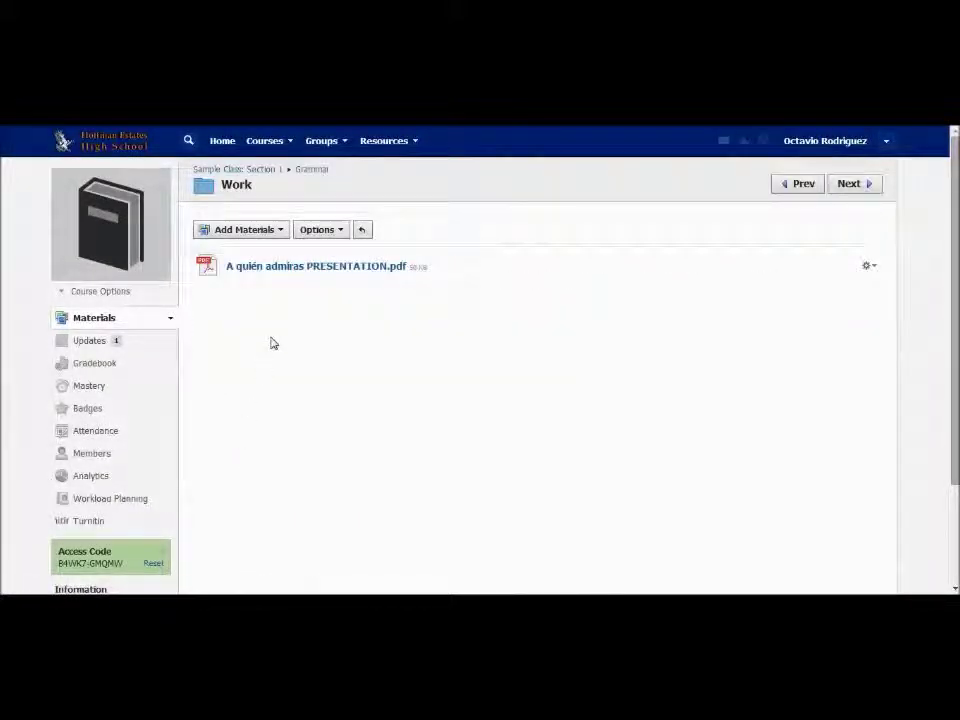
left_click(281, 232)
left_click(280, 235)
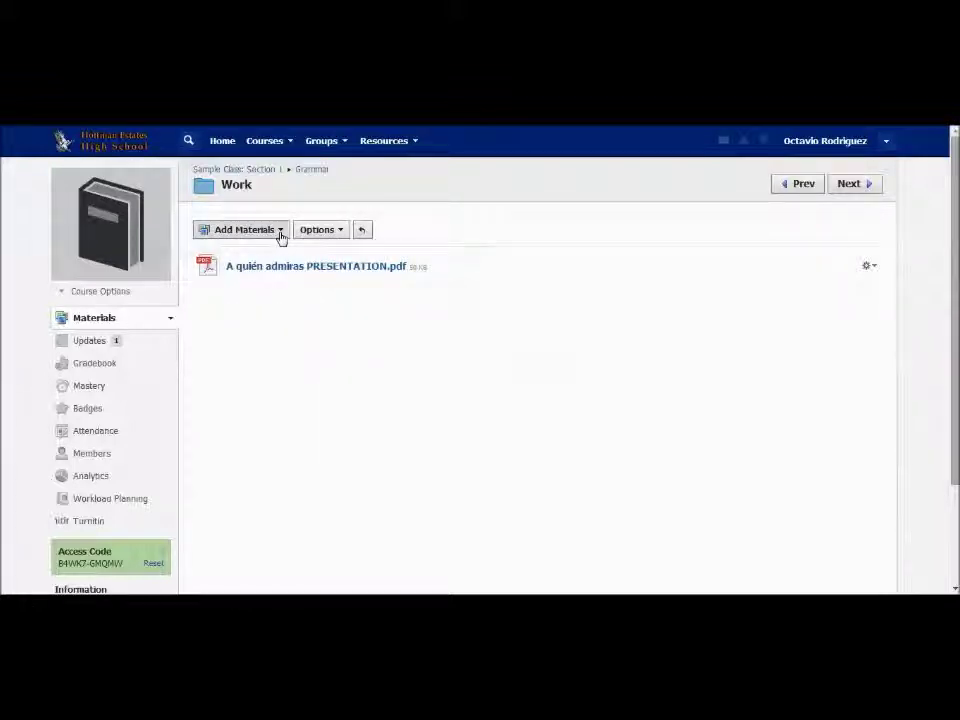
left_click(281, 234)
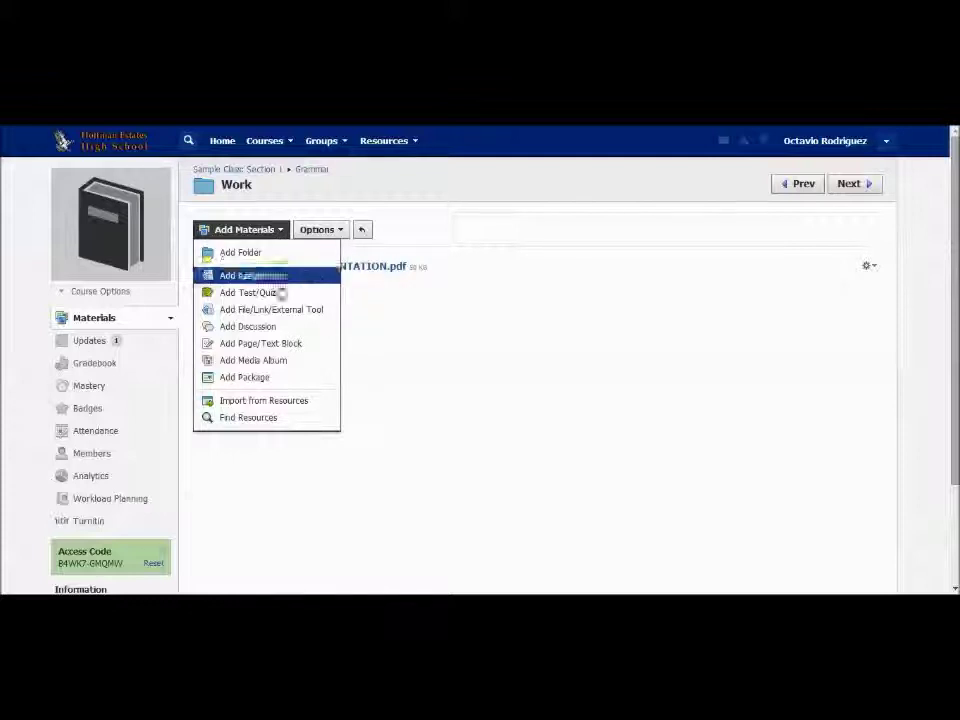
left_click(284, 309)
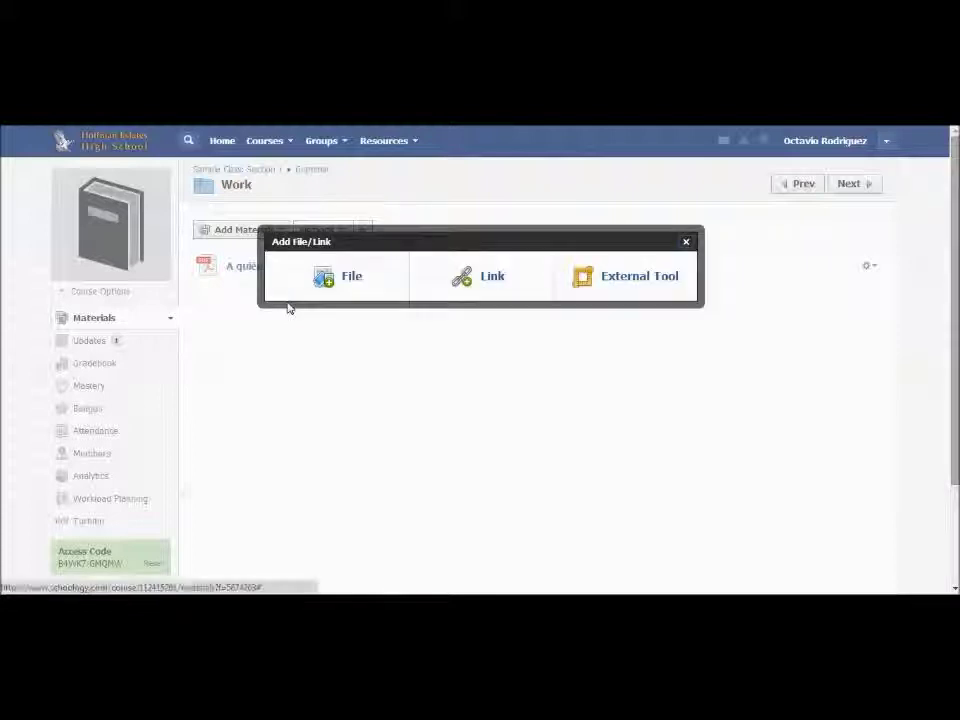
left_click(349, 279)
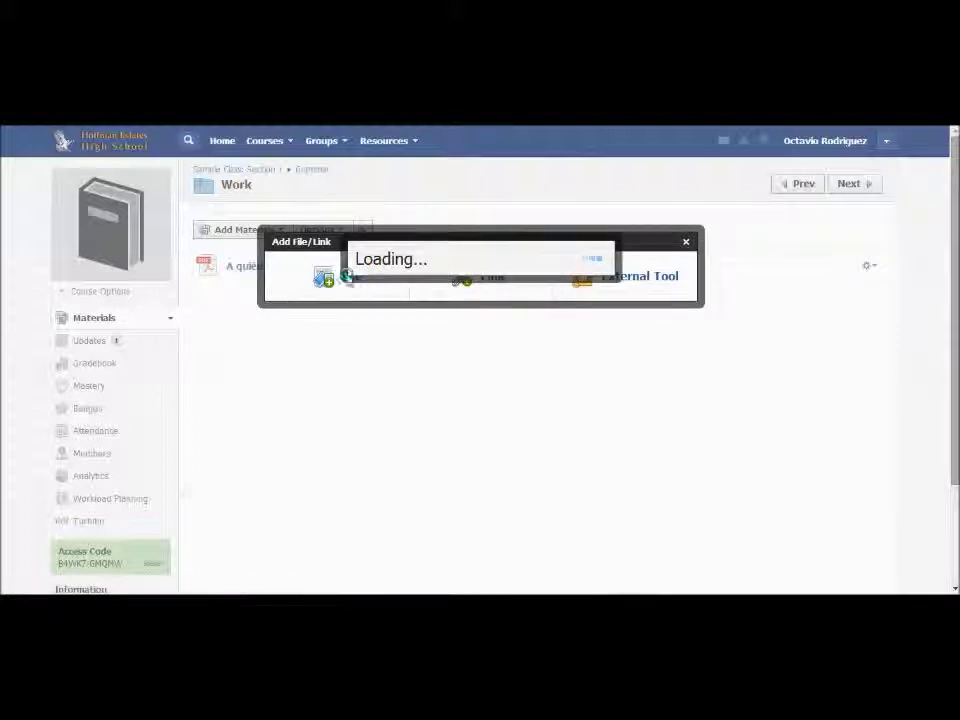
left_click(356, 265)
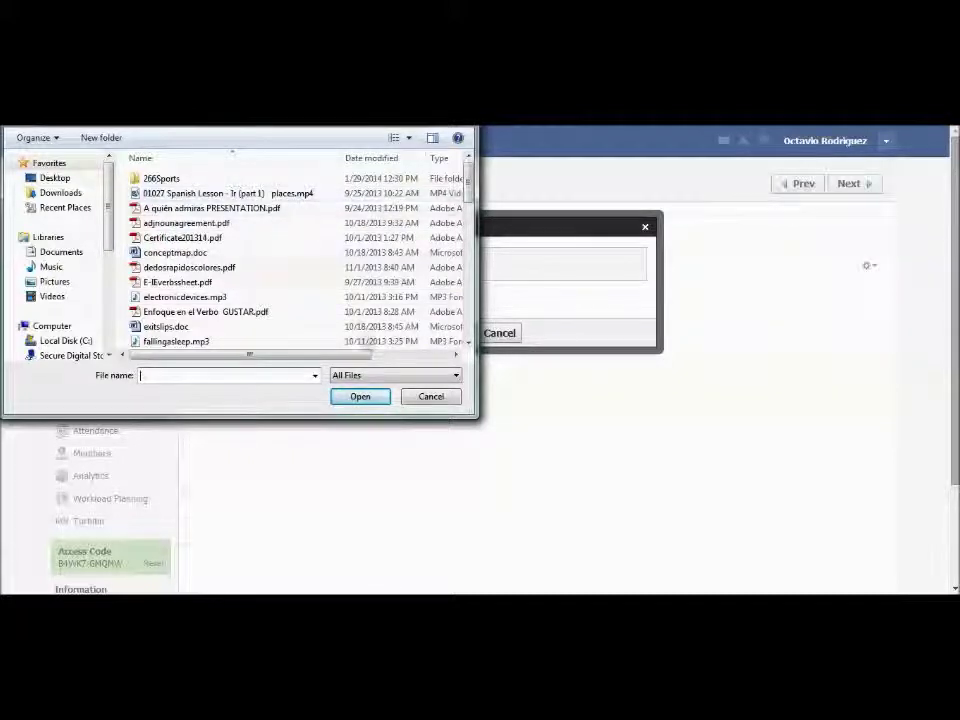
Attach the video "01027 Spanish Lesson - Ir (part 1) places.mp4" and add it to the Work folder's materials
left_click_drag(339, 358, 384, 359)
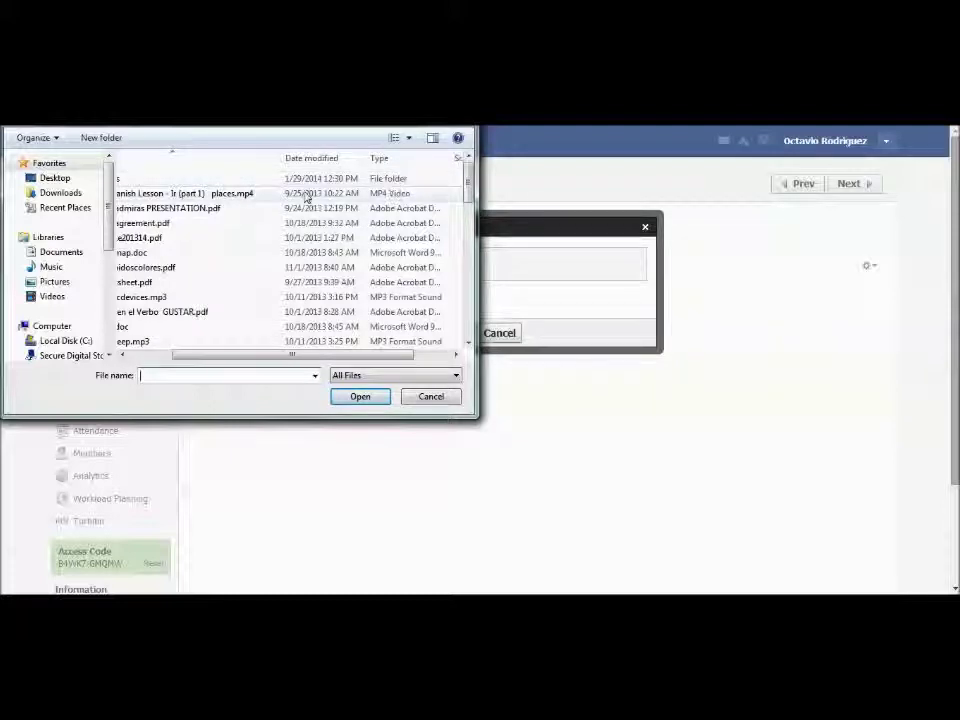
left_click_drag(306, 365, 245, 355)
scroll(458, 185, "down", 4)
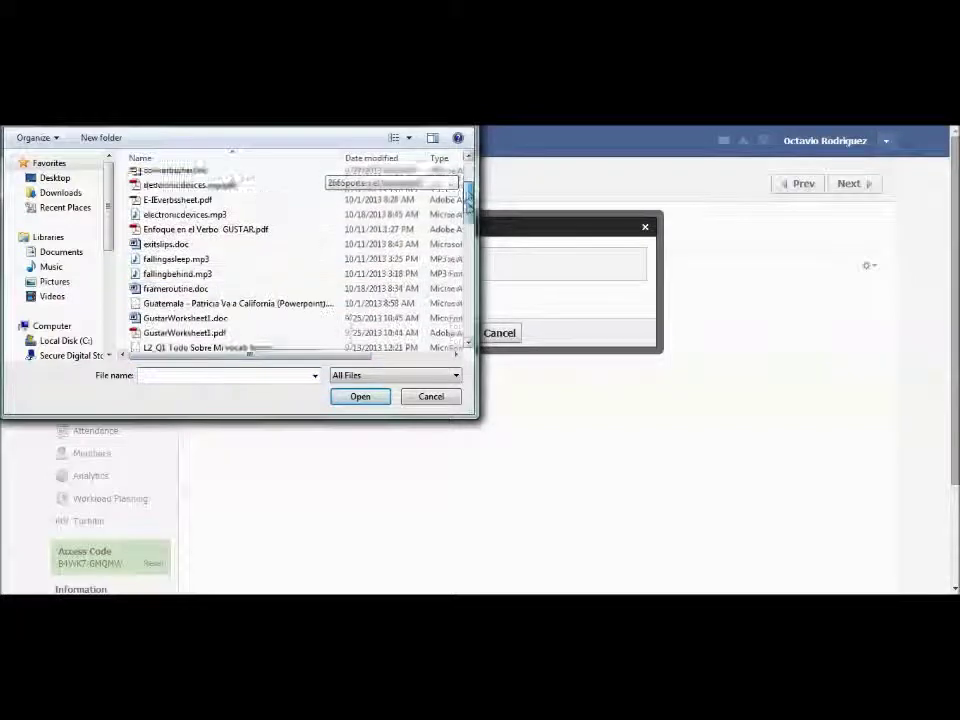
left_click_drag(466, 215, 466, 165)
double_click(183, 192)
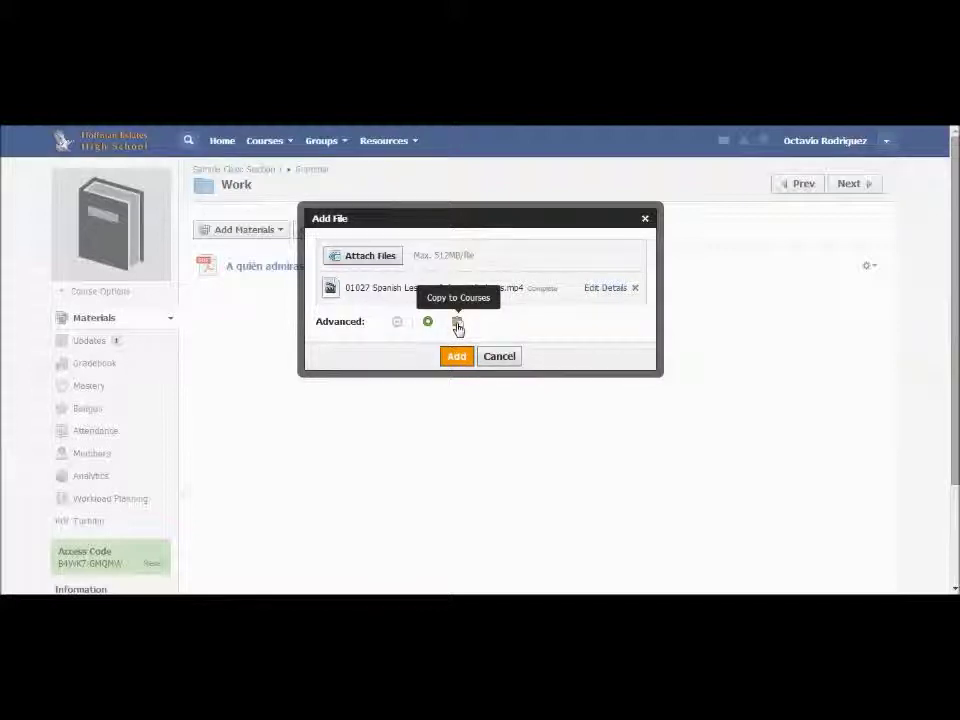
left_click(455, 358)
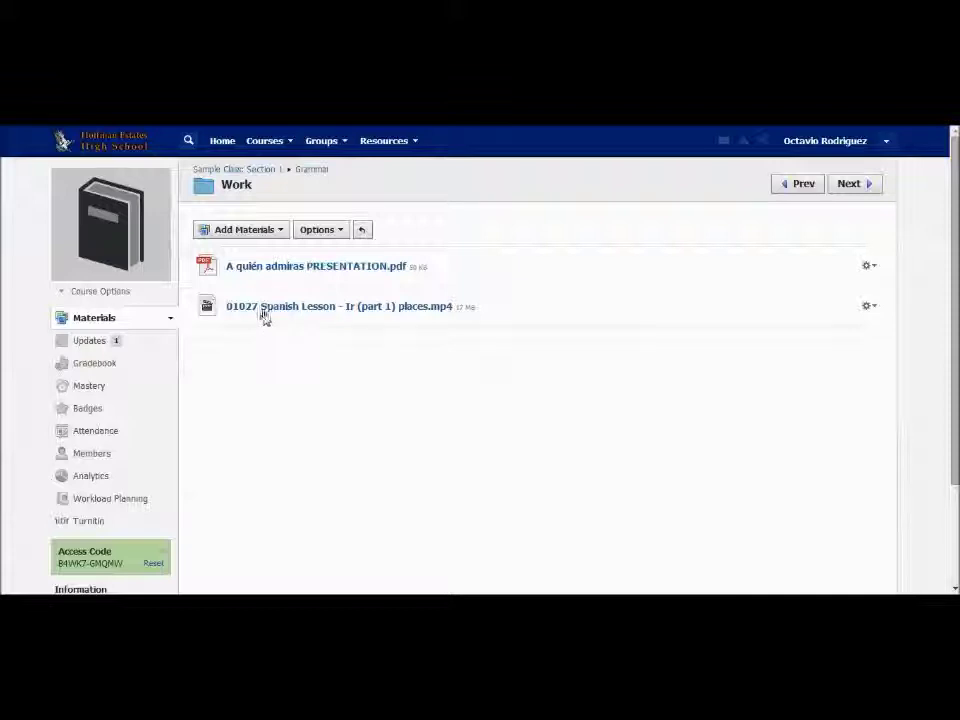
Play the uploaded Spanish lesson video to preview it, and return to the Work folder
left_click(288, 313)
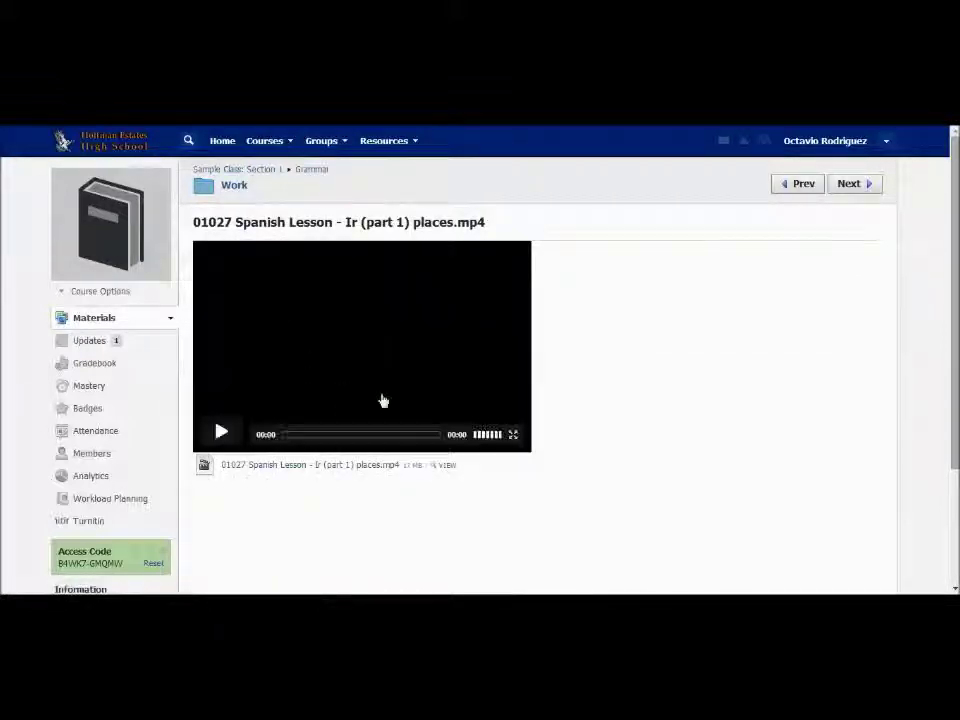
left_click(364, 349)
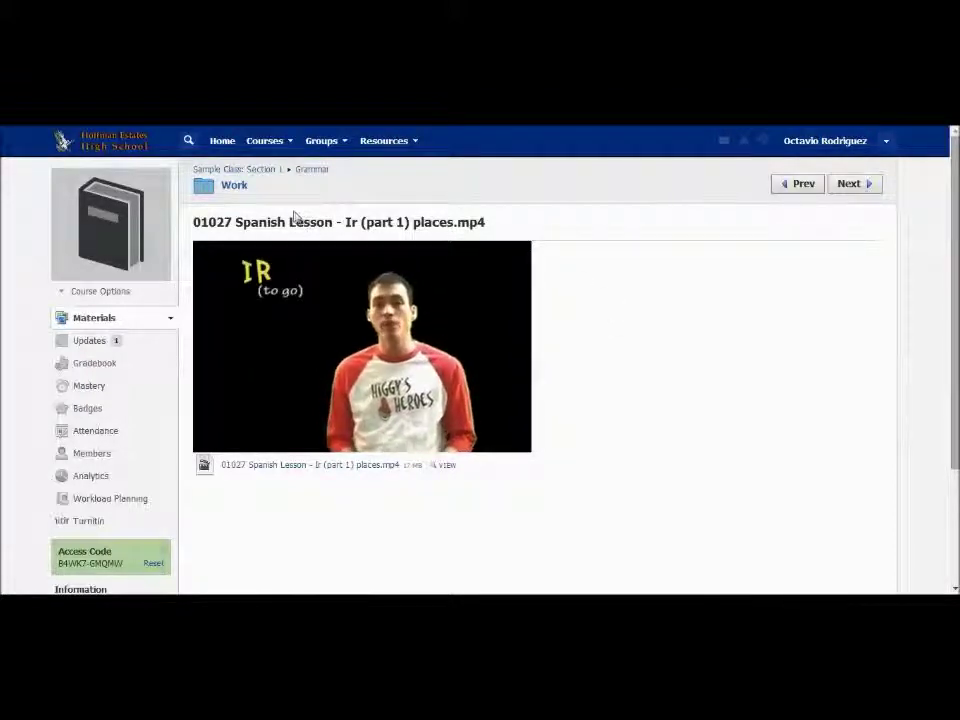
left_click(234, 187)
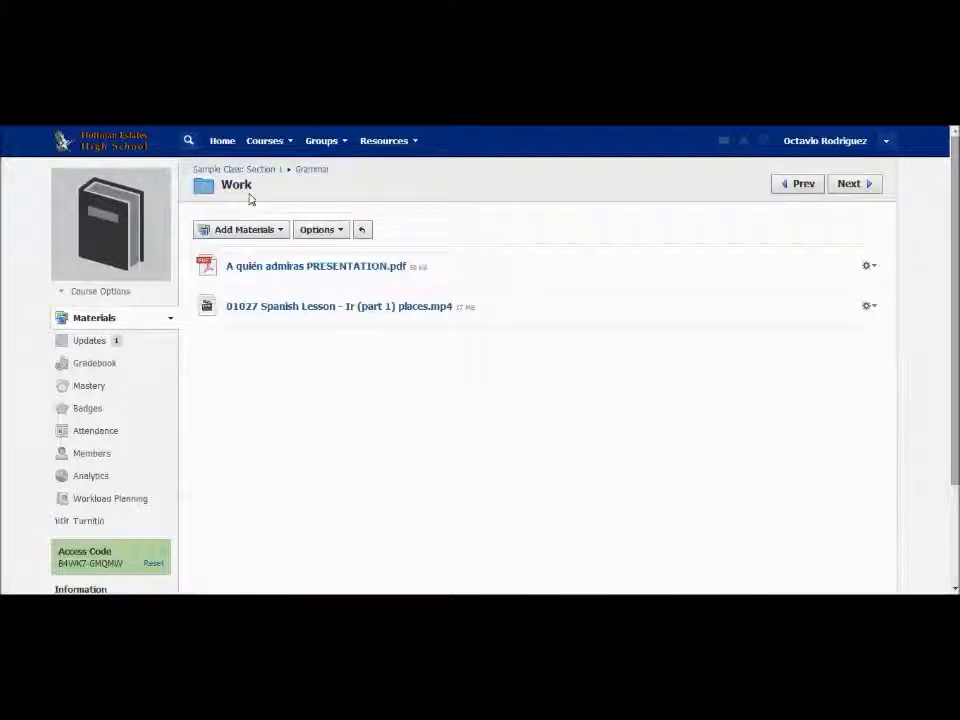
Preview "A quién admiras PRESENTATION.pdf" in the document viewer and return to the Work folder
left_click(288, 268)
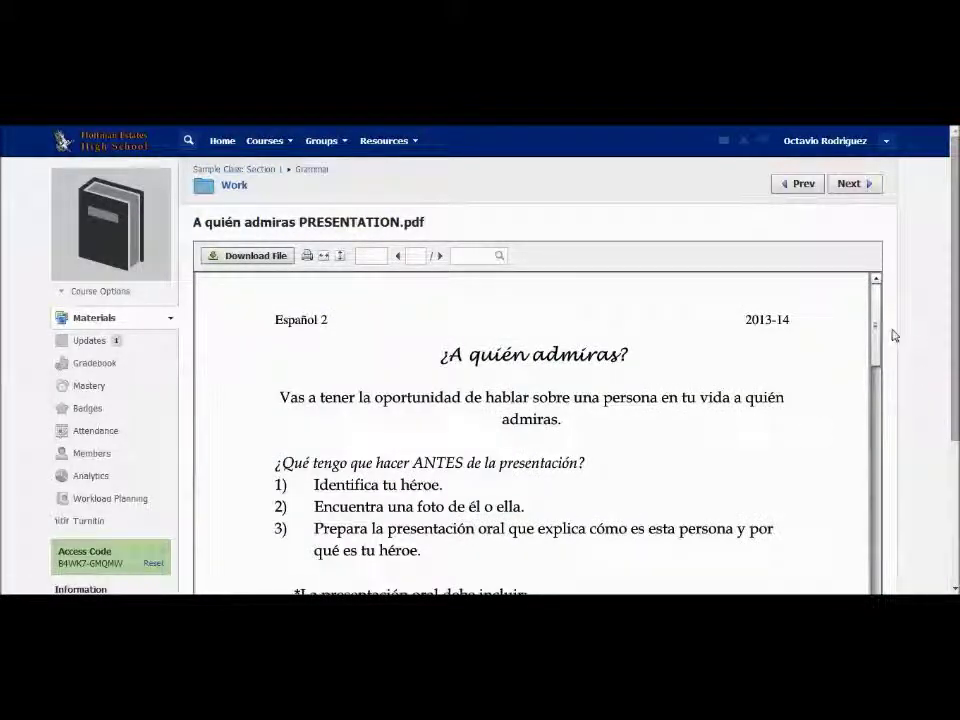
mouse_move(877, 318)
left_mouse_down()
mouse_move(879, 392)
mouse_move(893, 341)
mouse_move(889, 304)
left_mouse_up()
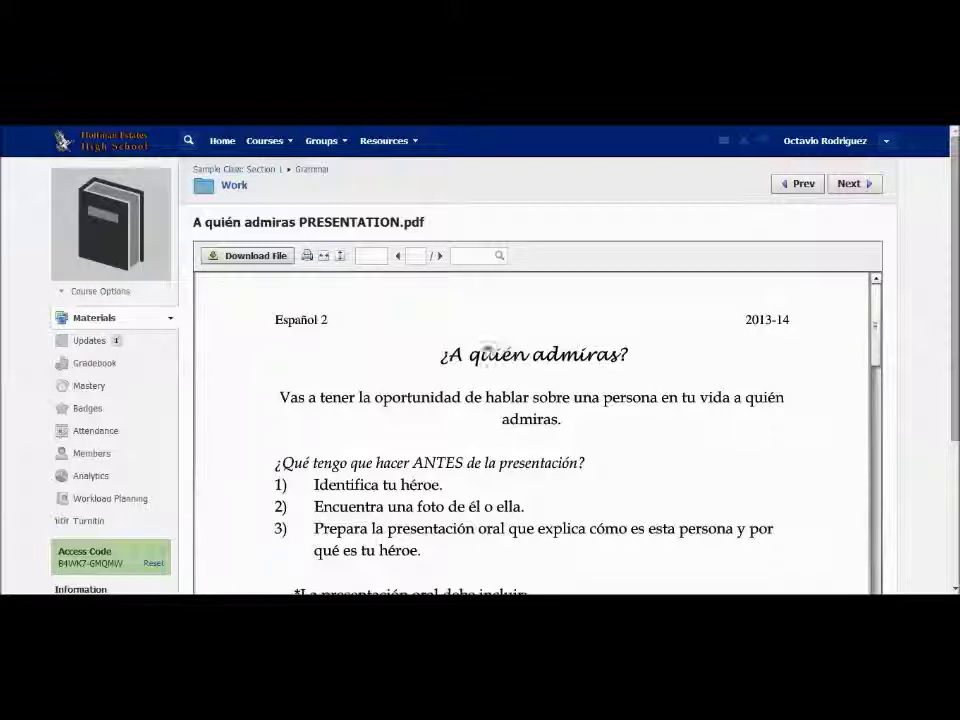
left_click(226, 189)
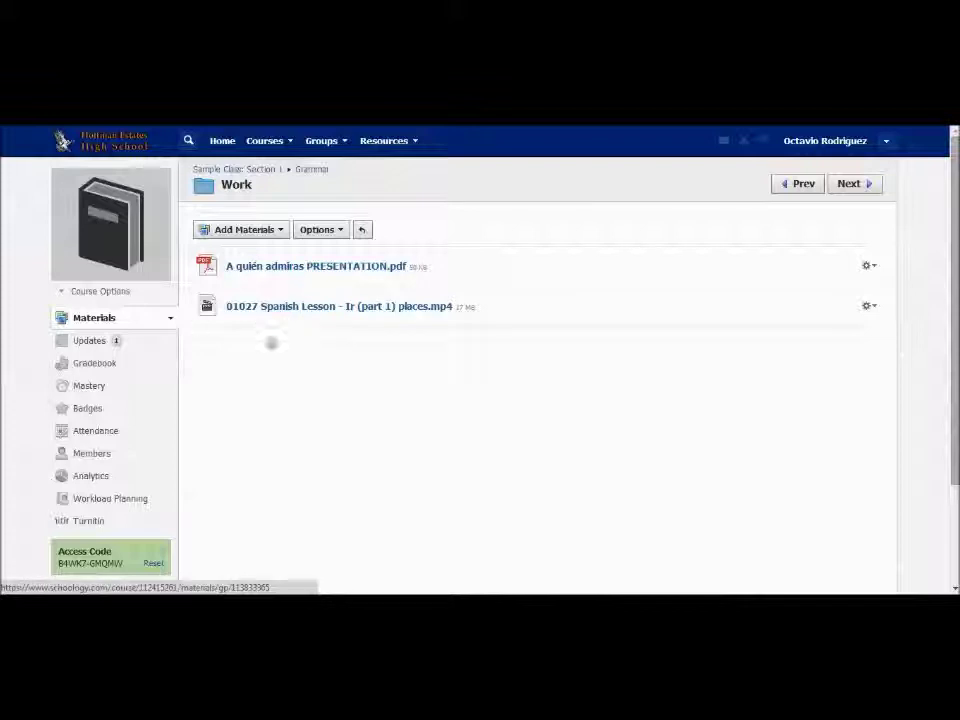
left_click(278, 233)
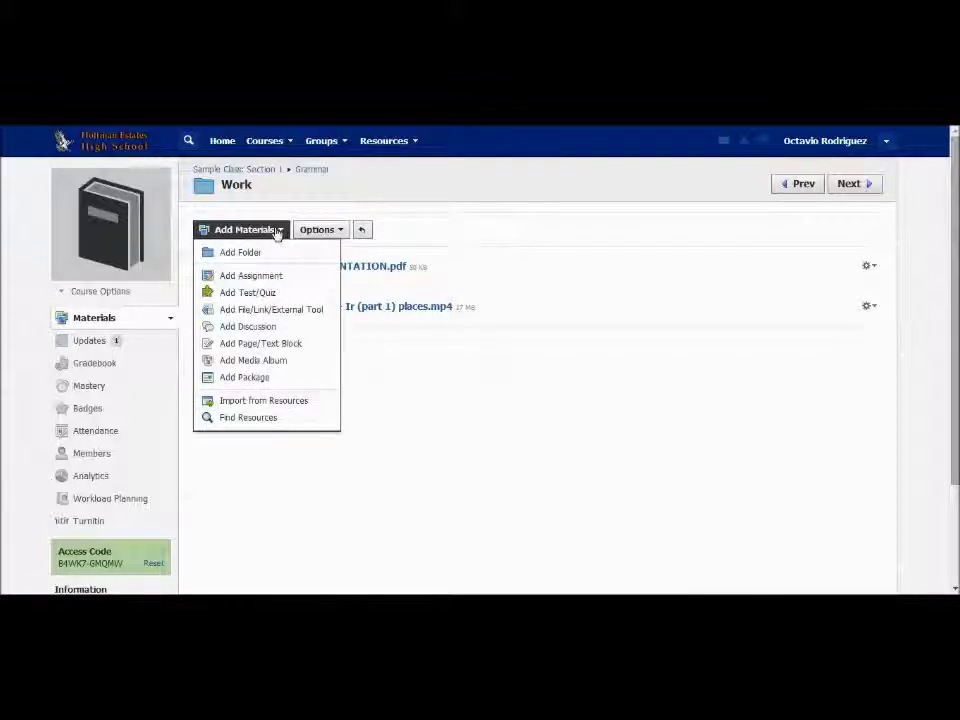
left_click(277, 313)
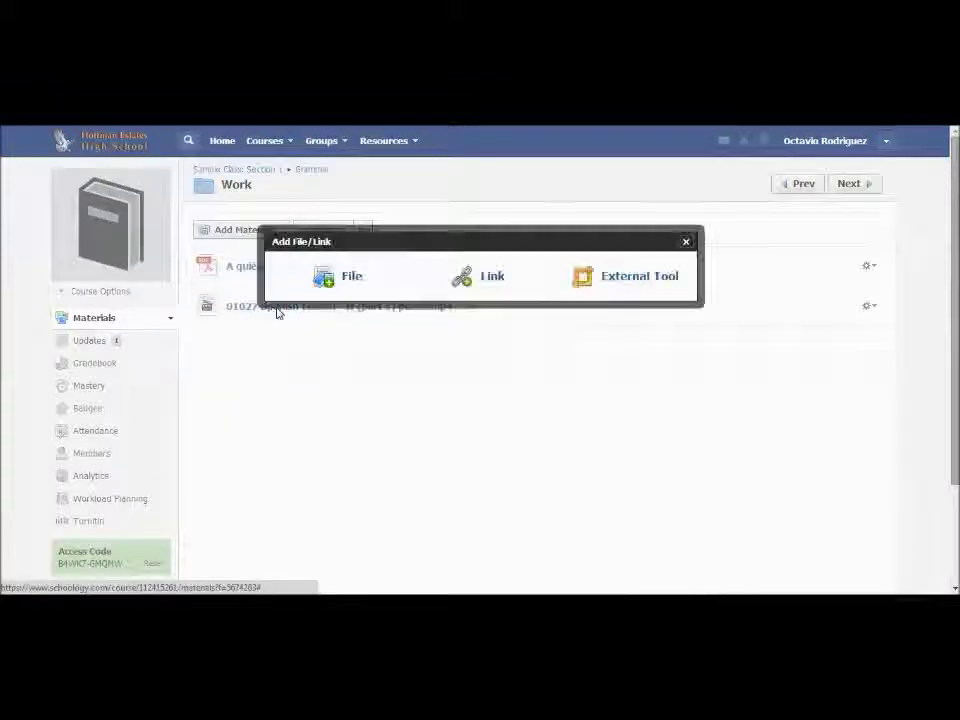
left_click(491, 280)
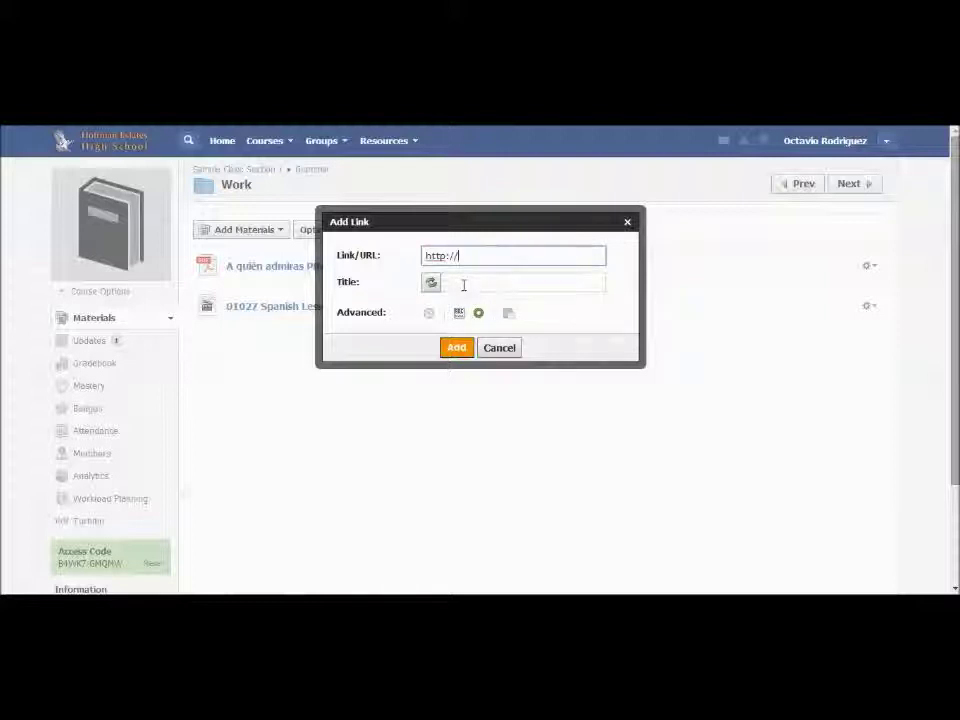
type(".hehs.d211.")
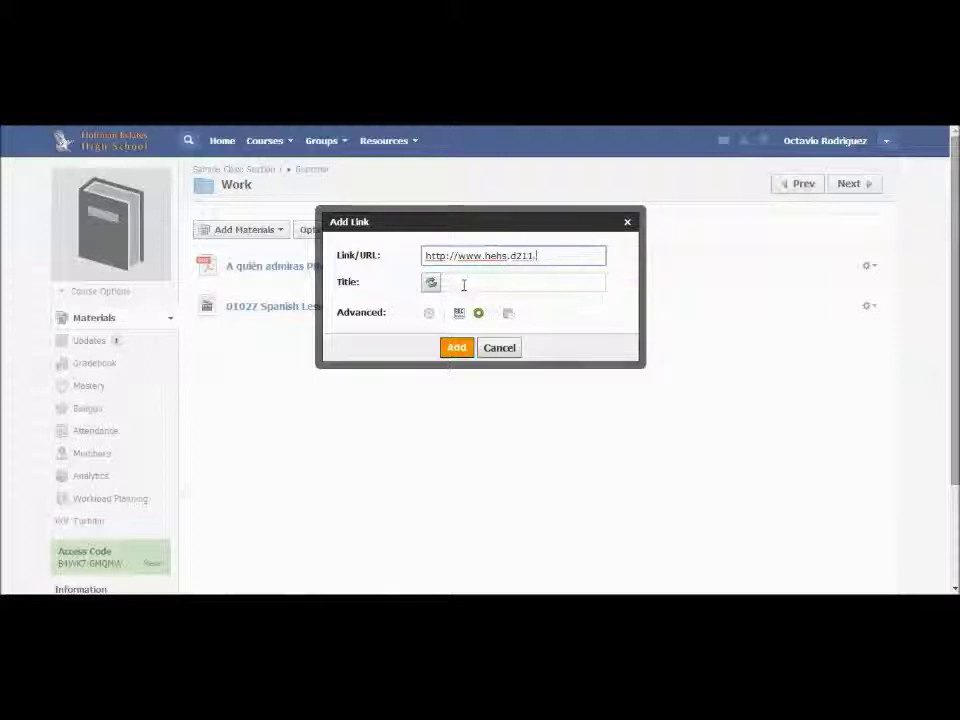
type("org")
left_click(463, 285)
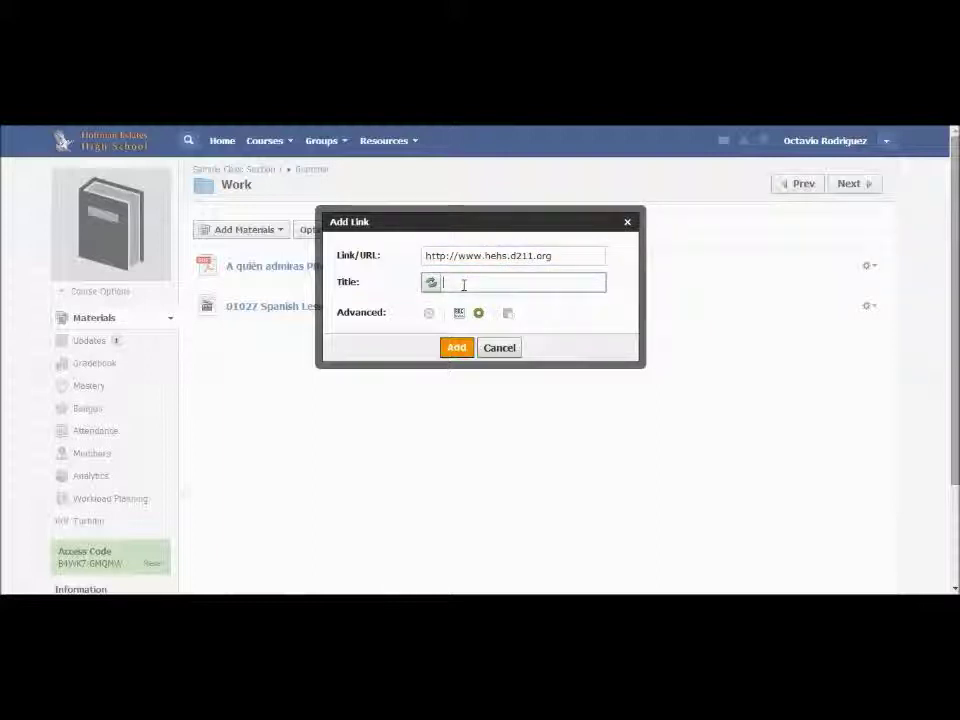
type("Hoffman Estates High School")
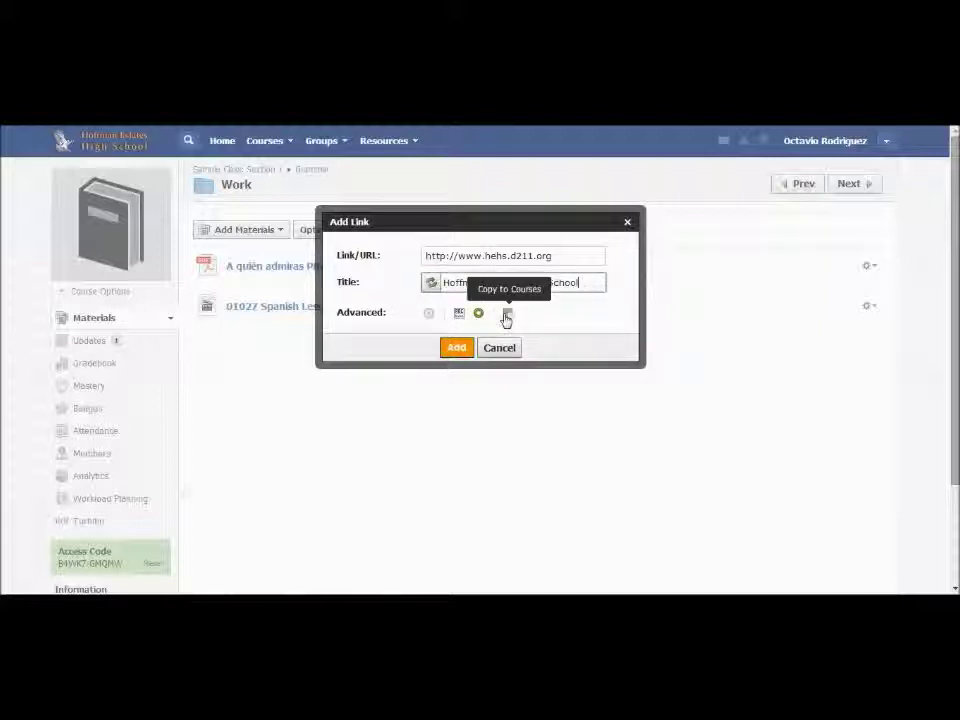
left_click(455, 347)
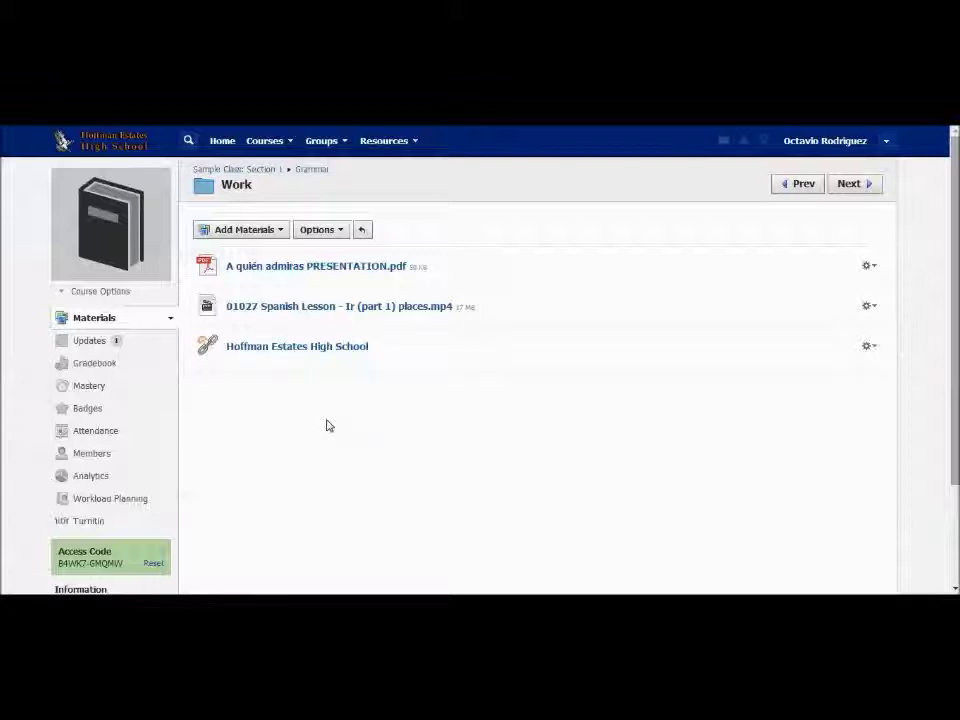
left_click(279, 229)
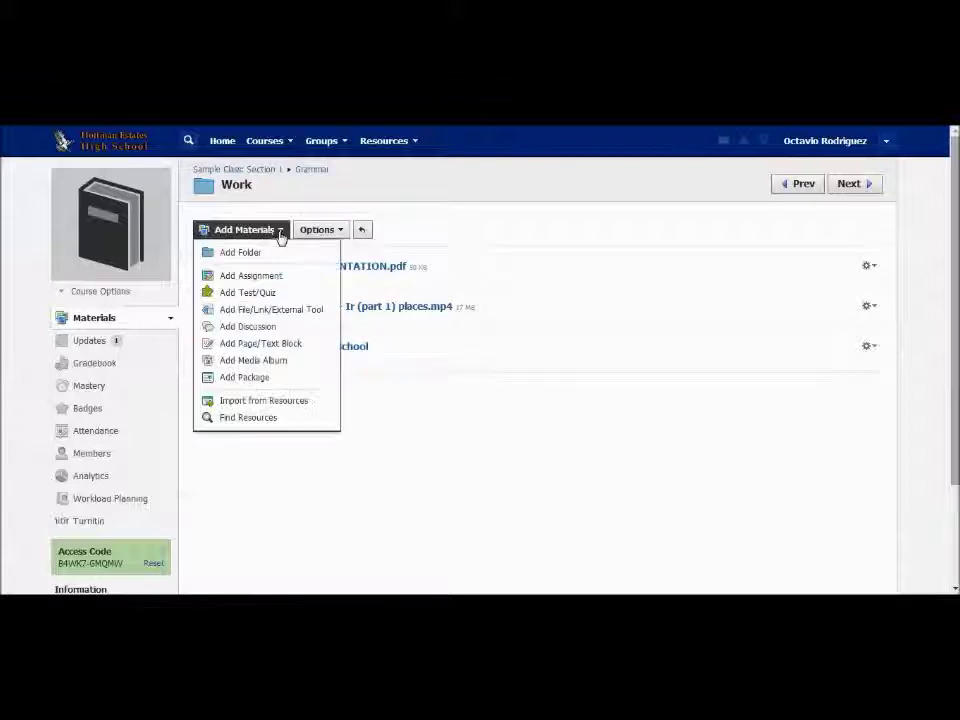
left_click(285, 309)
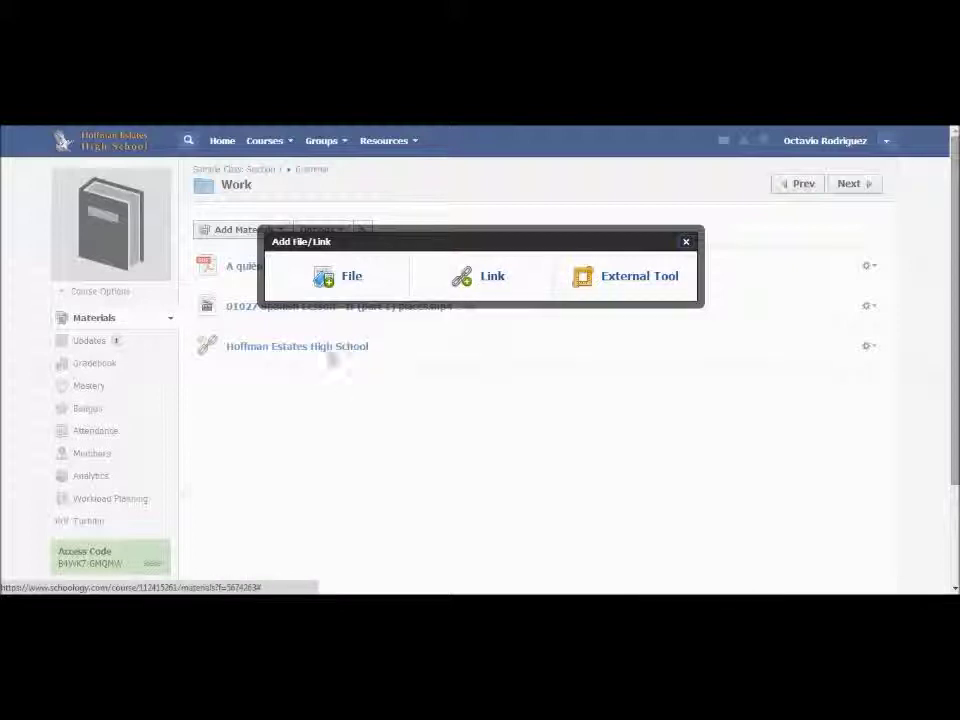
left_click(687, 243)
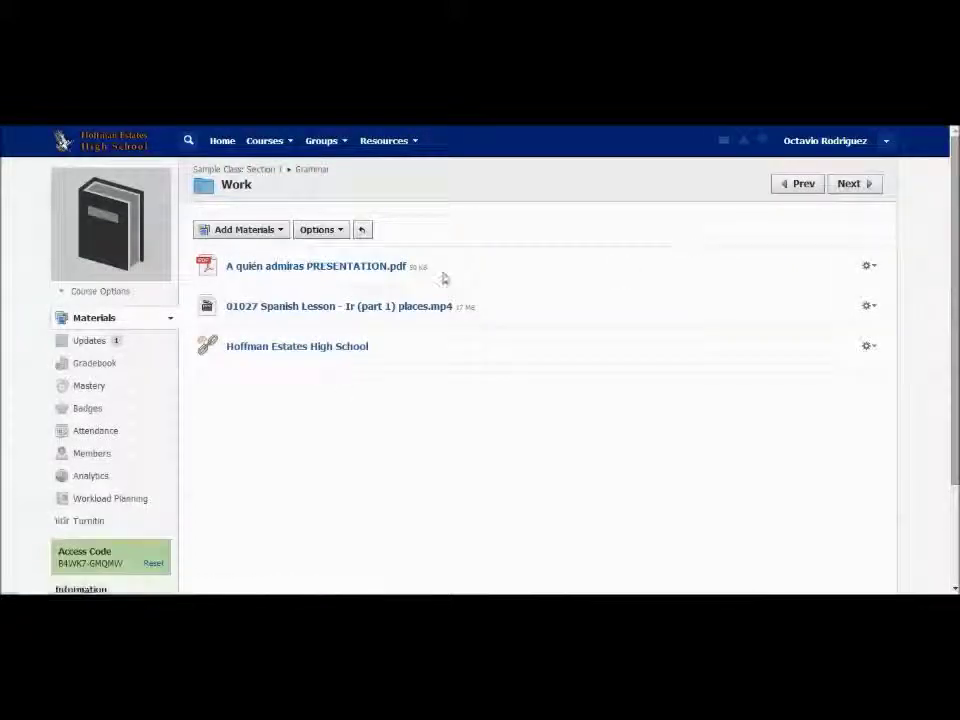
left_click(283, 232)
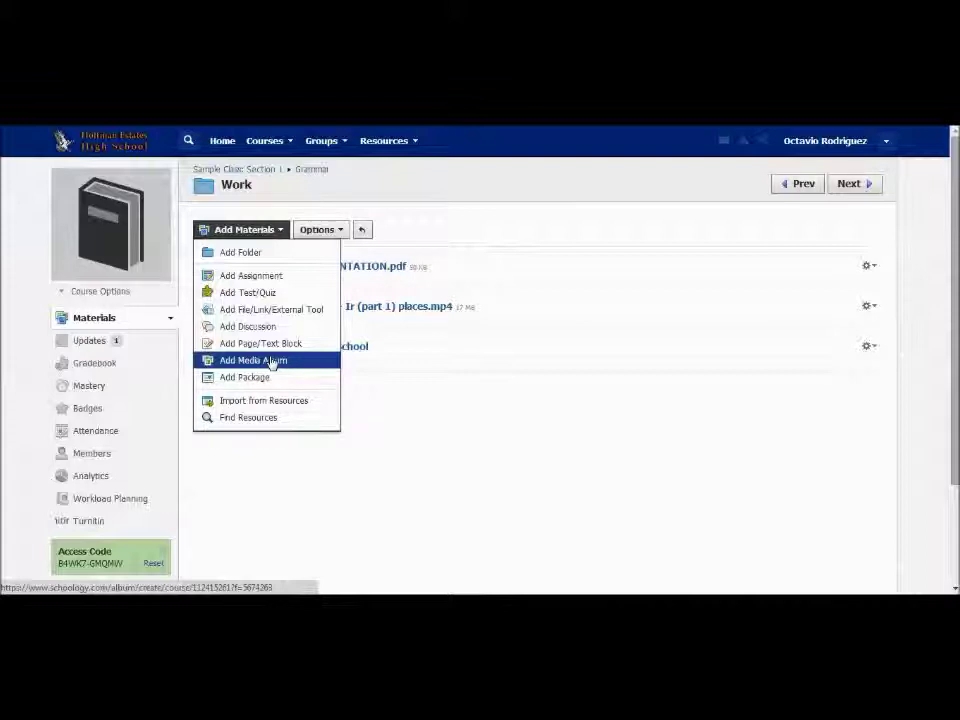
left_click(391, 406)
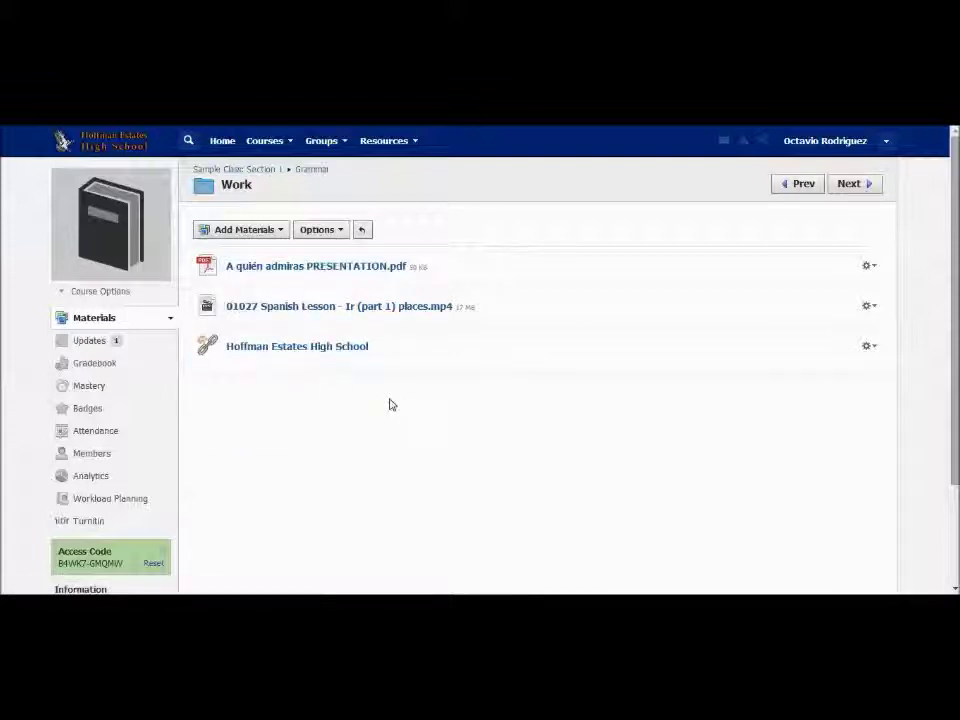
left_click(281, 231)
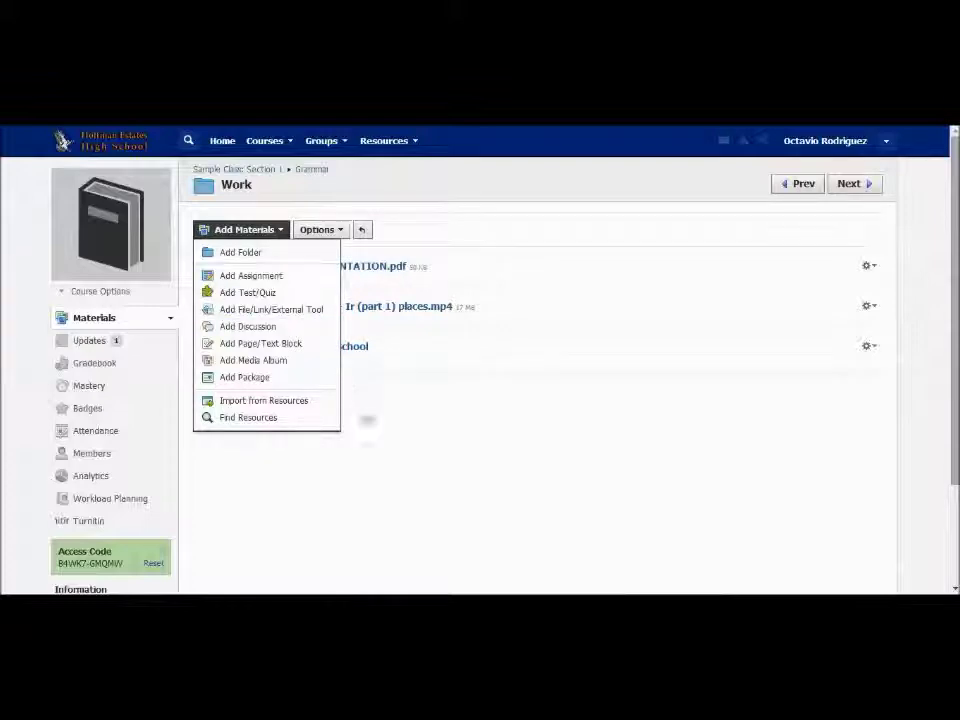
left_click(390, 429)
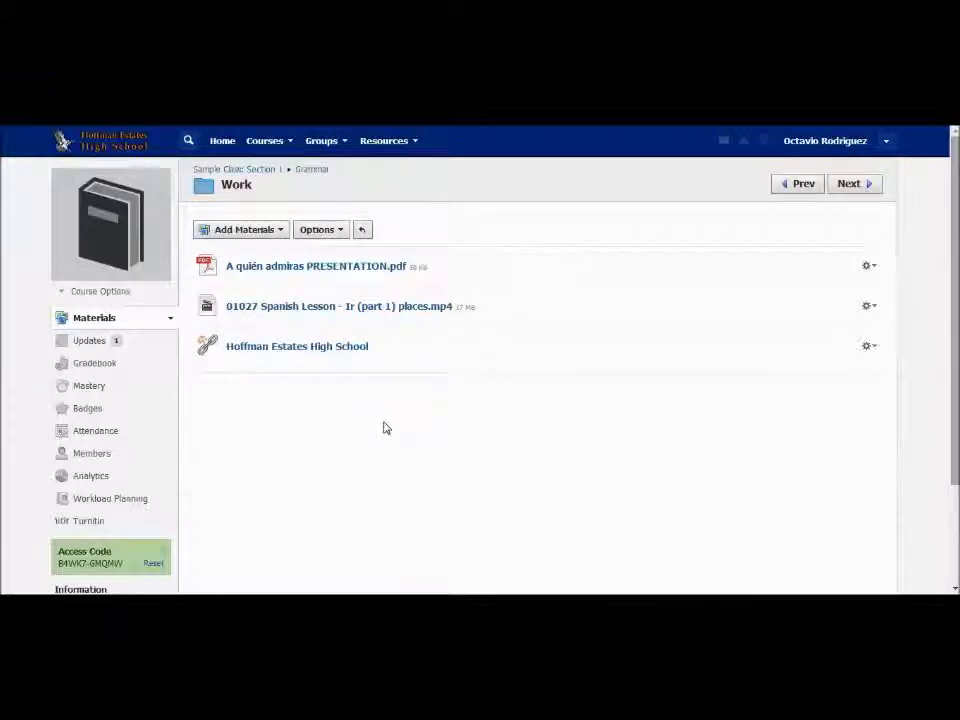